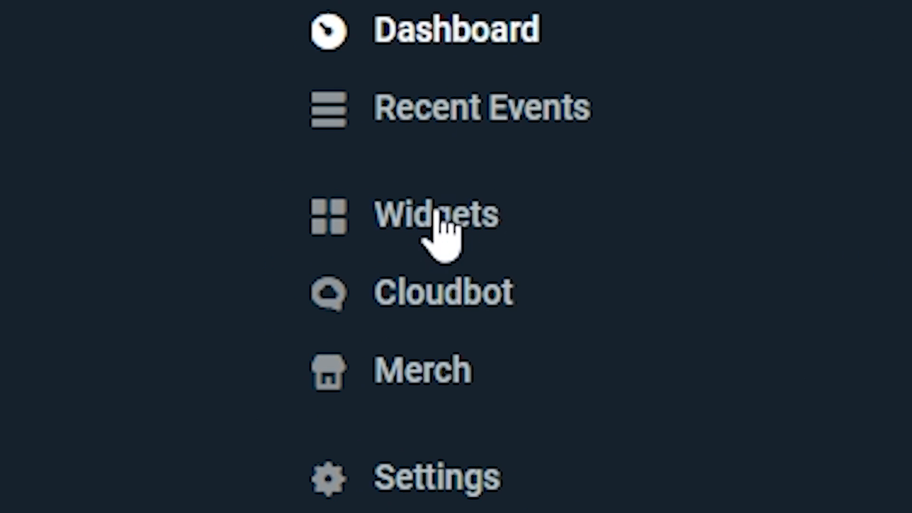
Open the Alert Box widget and display its settings for follow alerts
left_click(436, 213)
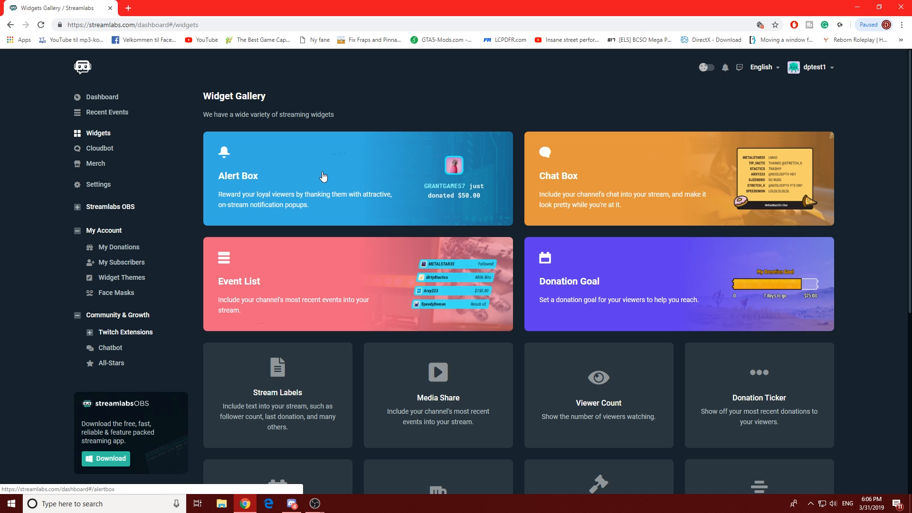
left_click(323, 176)
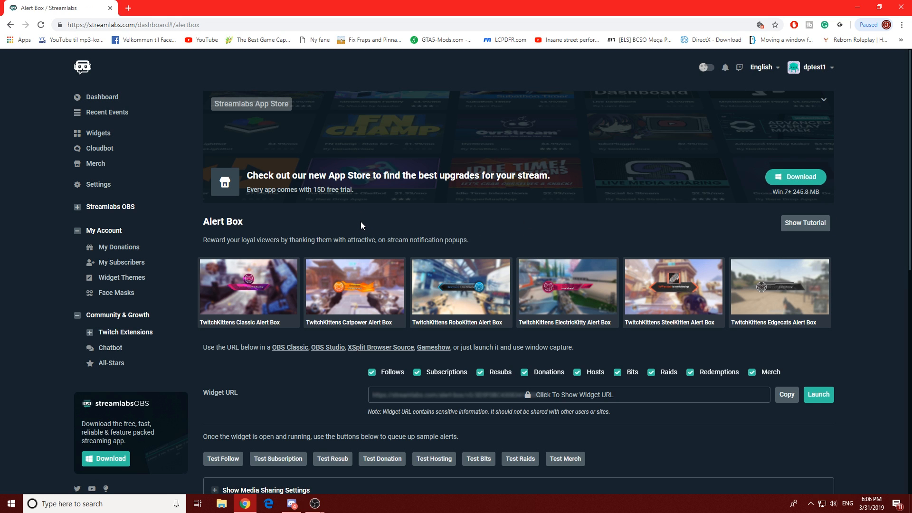
scroll(201, 302, "down", 1)
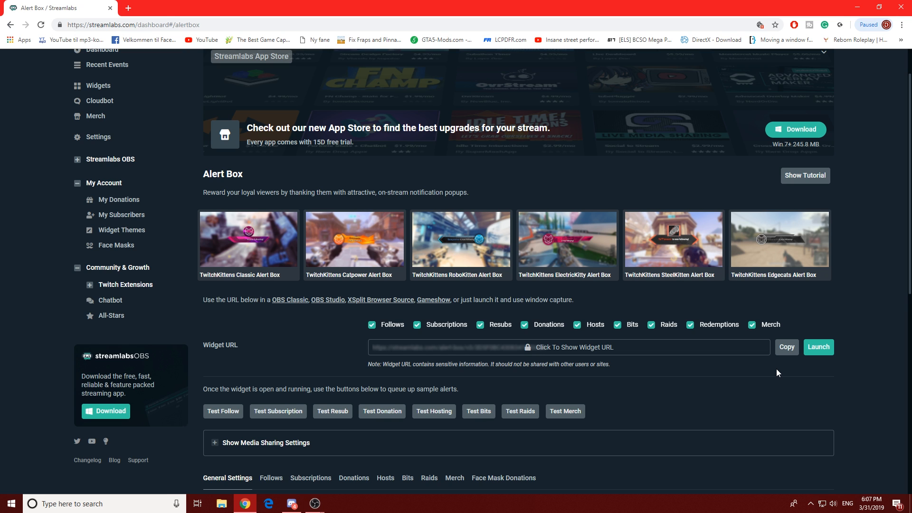
scroll(854, 289, "down", 6)
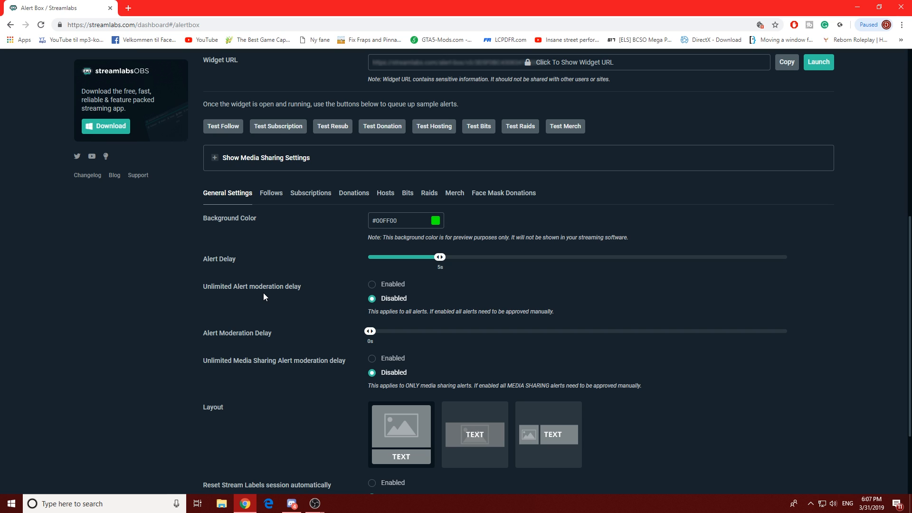
left_click(276, 199)
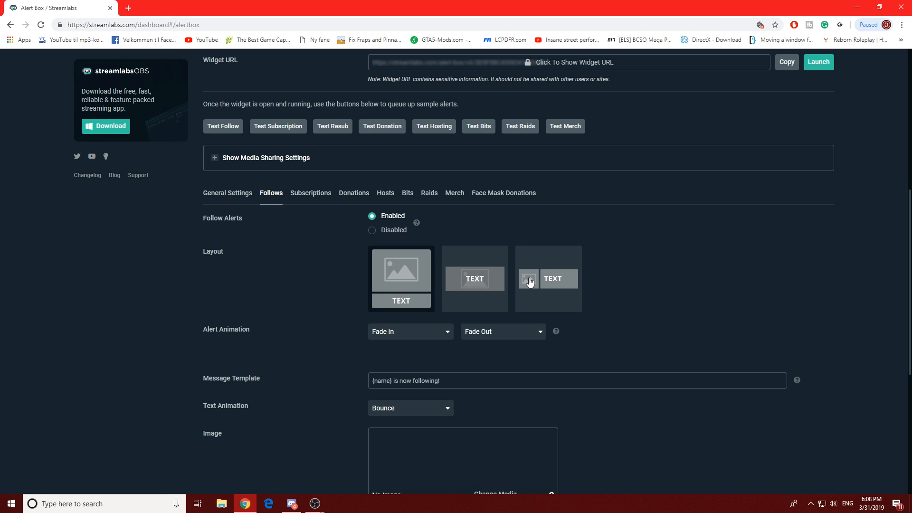
Try the text-over-image and side-by-side layouts for follow alerts, and reselect the layout with the image above the text
left_click(467, 276)
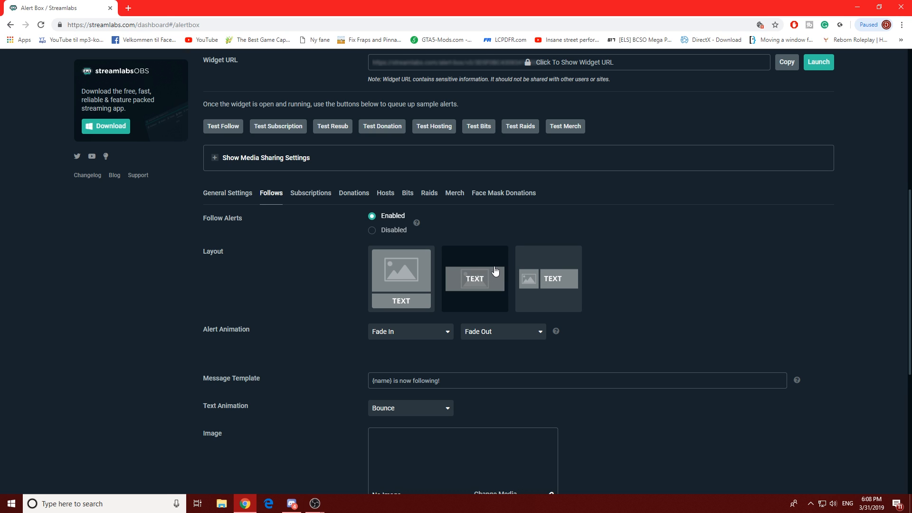
left_click(547, 269)
left_click(474, 267)
left_click(407, 265)
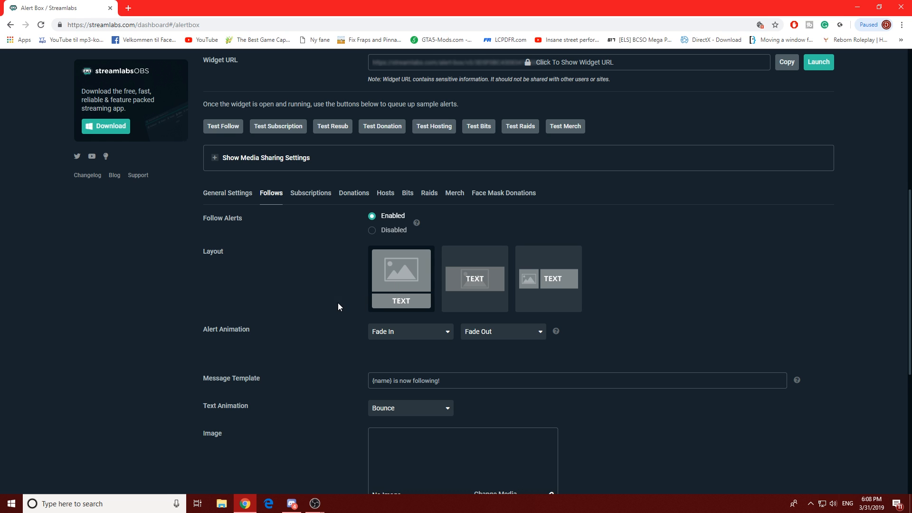
Browse the entrance animations offered for the follow alert and choose Fade In
scroll(323, 303, "down", 2)
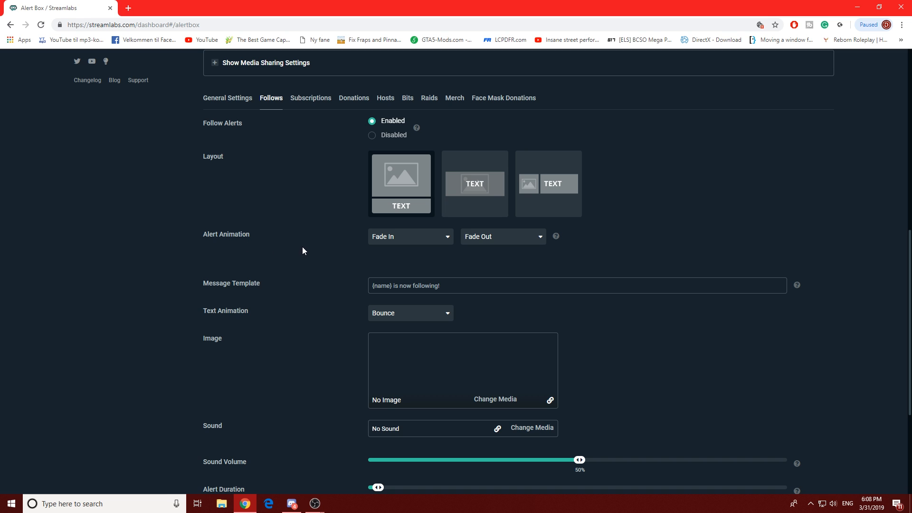
left_click(412, 241)
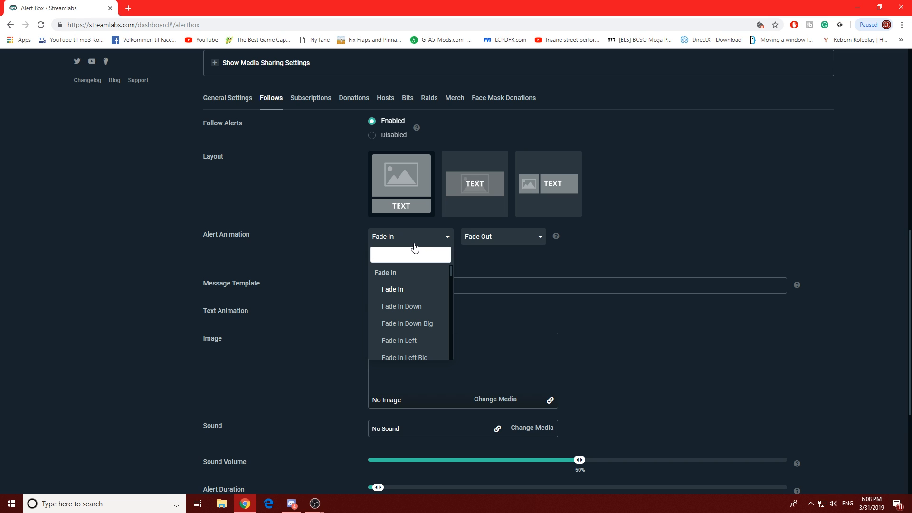
left_click(414, 243)
left_click(413, 241)
scroll(414, 279, "down", 5)
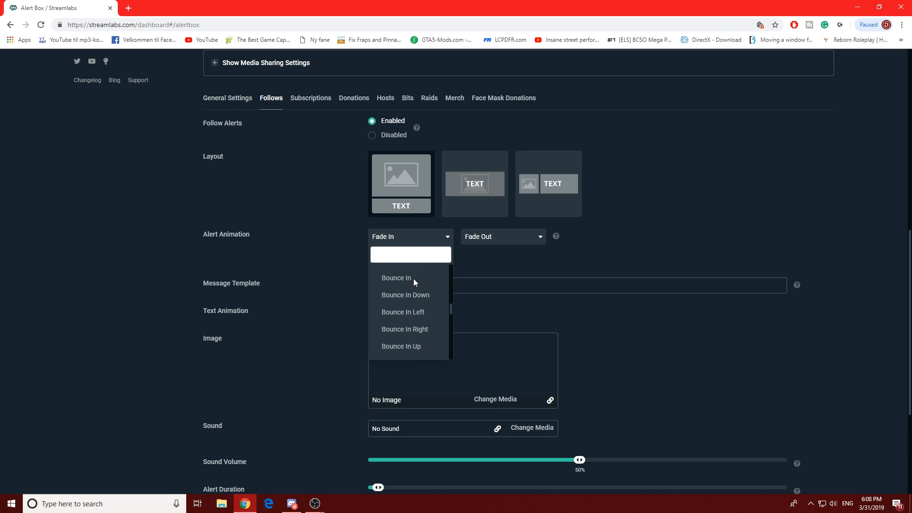
scroll(413, 279, "down", 6)
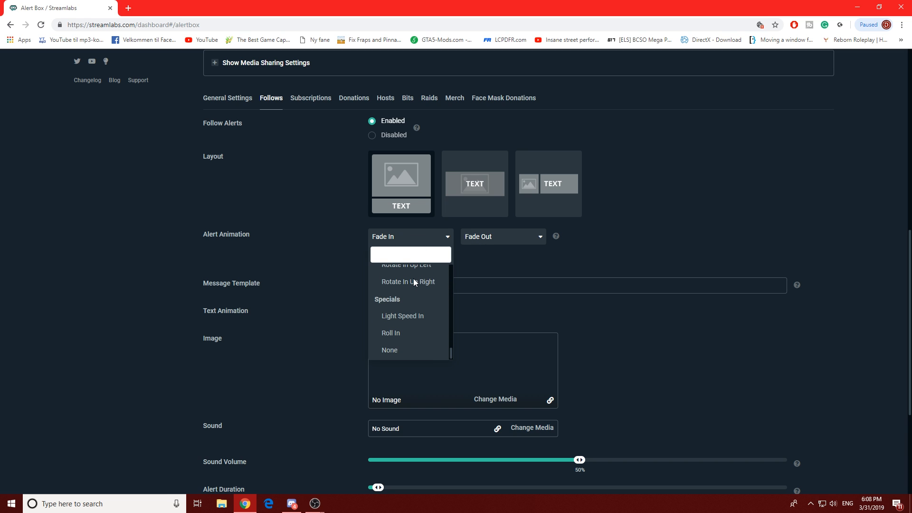
scroll(413, 278, "up", 6)
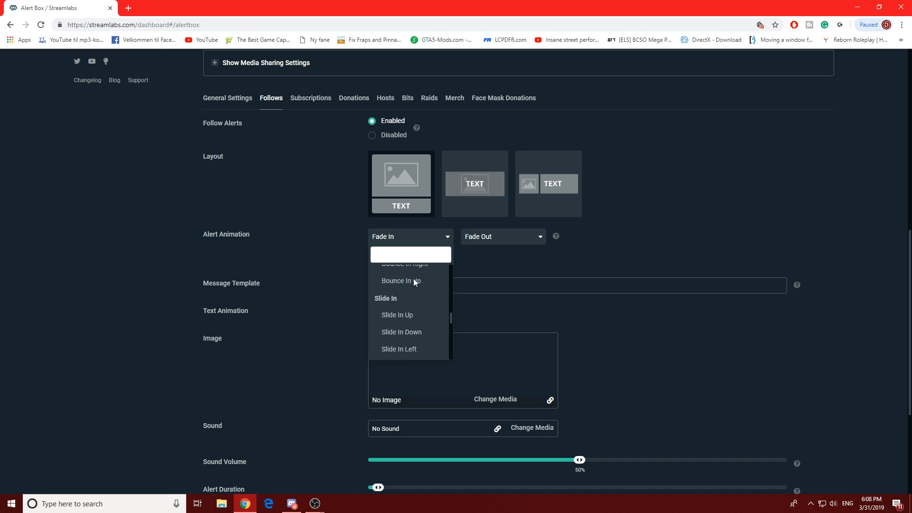
scroll(414, 279, "up", 4)
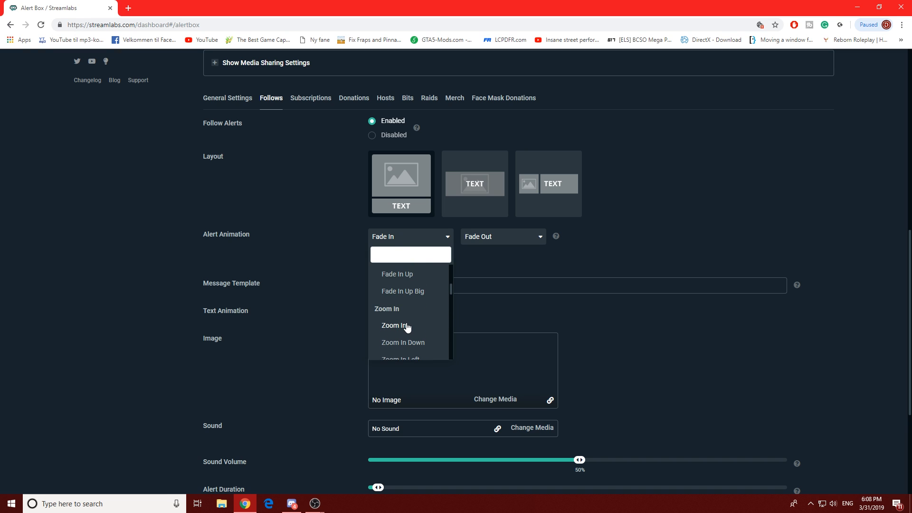
scroll(417, 332, "up", 1)
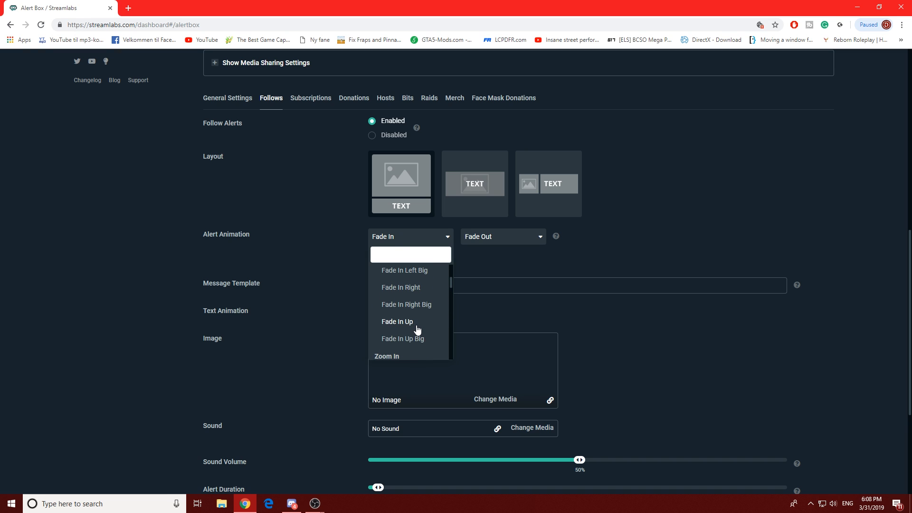
scroll(411, 307, "up", 1)
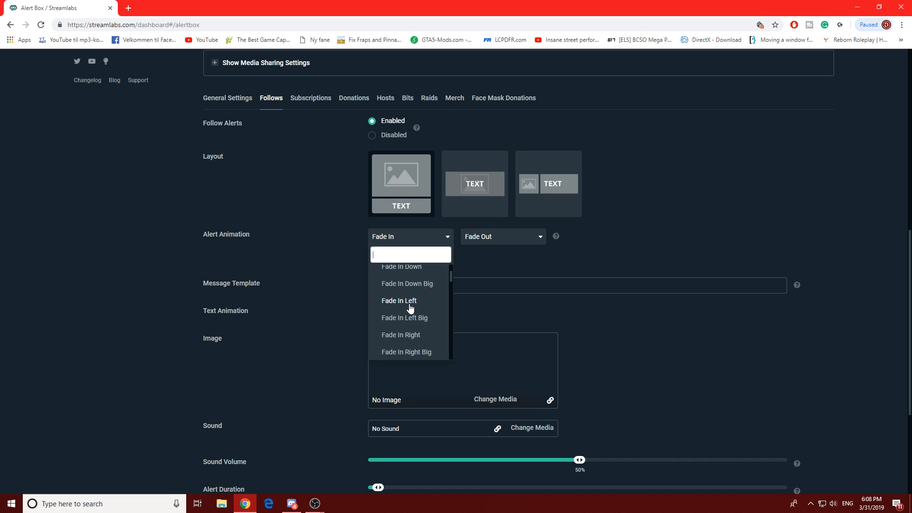
scroll(410, 307, "up", 1)
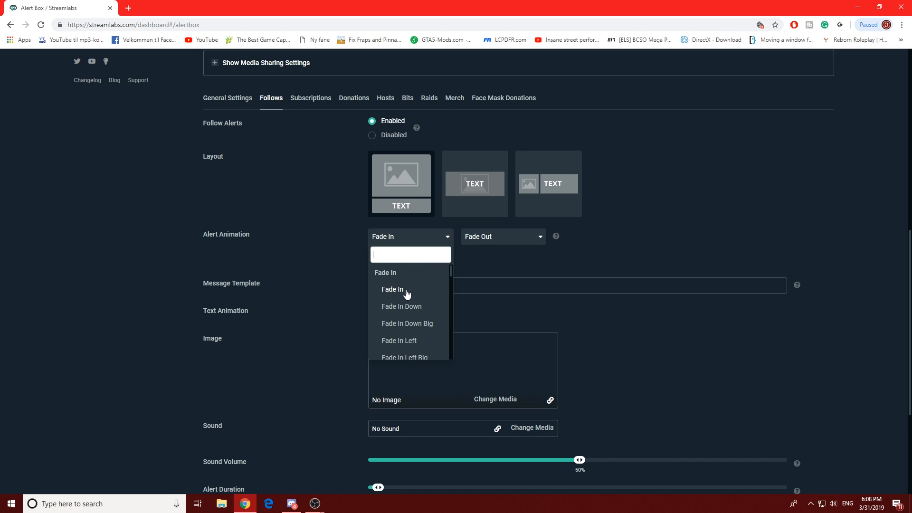
left_click(407, 289)
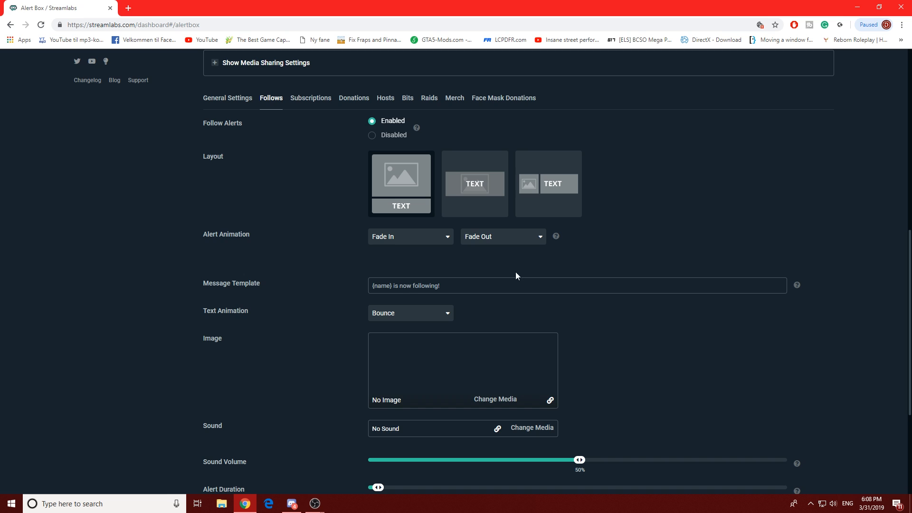
Change the follow alert's message template to "{name} cookies!", keeping the name placeholder
scroll(537, 272, "down", 1)
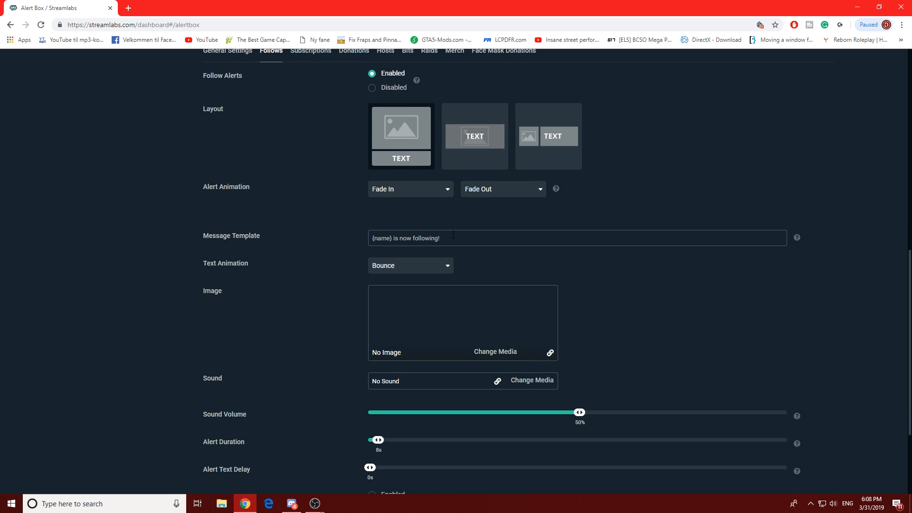
left_click_drag(450, 234, 392, 234)
left_click_drag(396, 238, 389, 238)
left_click_drag(413, 237, 445, 241)
left_click_drag(393, 238, 373, 238)
left_click_drag(372, 238, 391, 238)
left_click_drag(440, 238, 388, 238)
type("cookies!")
Try the Rubber Band text animation for the follow alert and set it back to Bounce
left_click(400, 268)
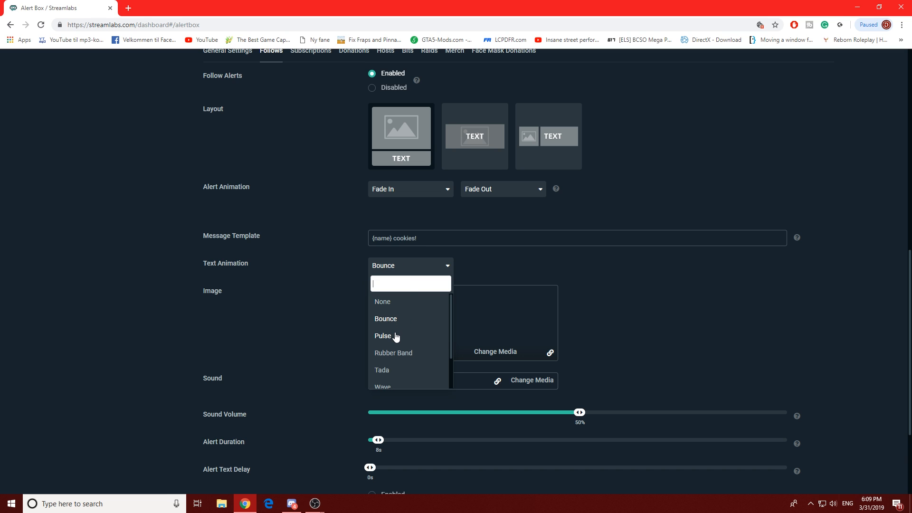
left_click(398, 352)
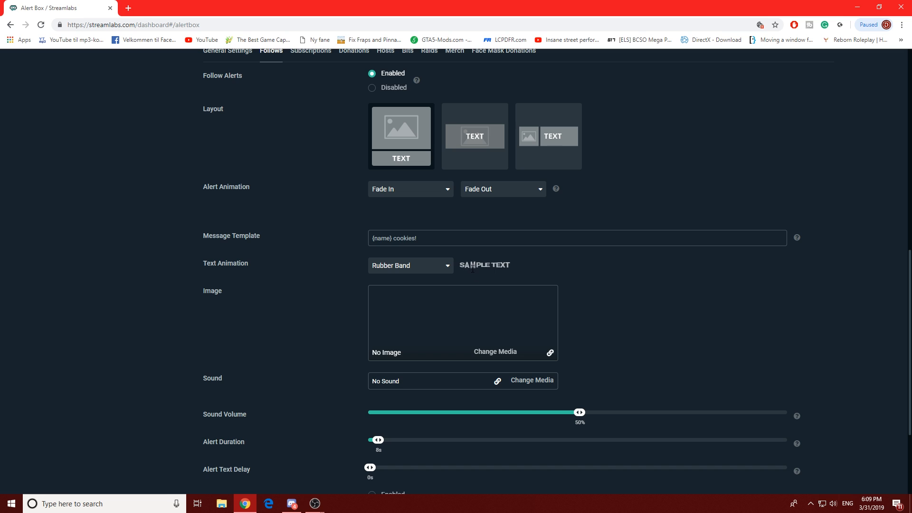
left_click_drag(458, 265, 525, 266)
left_click(521, 267)
left_click(424, 265)
left_click(401, 320)
Try the Wave text animation for the follow alert and choose Bounce again
left_click(441, 271)
scroll(401, 314, "down", 2)
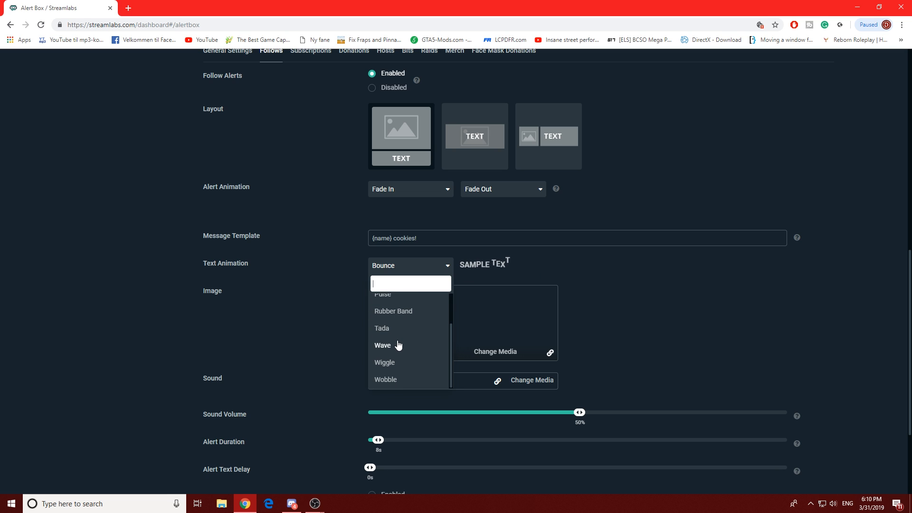
left_click(398, 345)
left_click(438, 265)
scroll(397, 310, "up", 2)
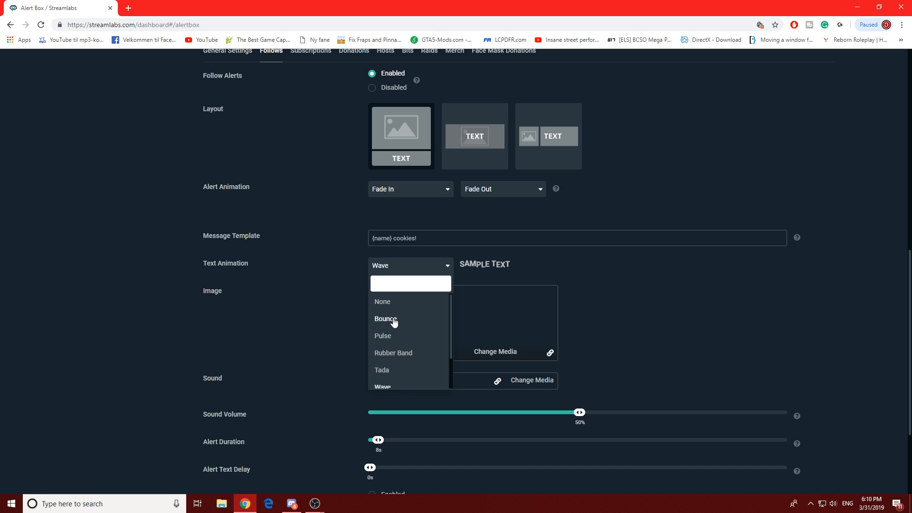
left_click(394, 320)
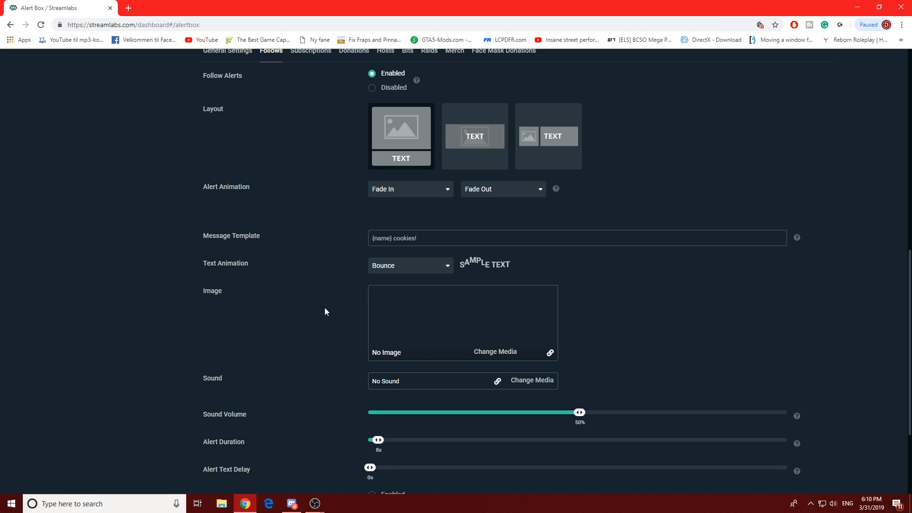
scroll(324, 308, "down", 1)
left_click_drag(198, 250, 231, 250)
left_click(236, 251)
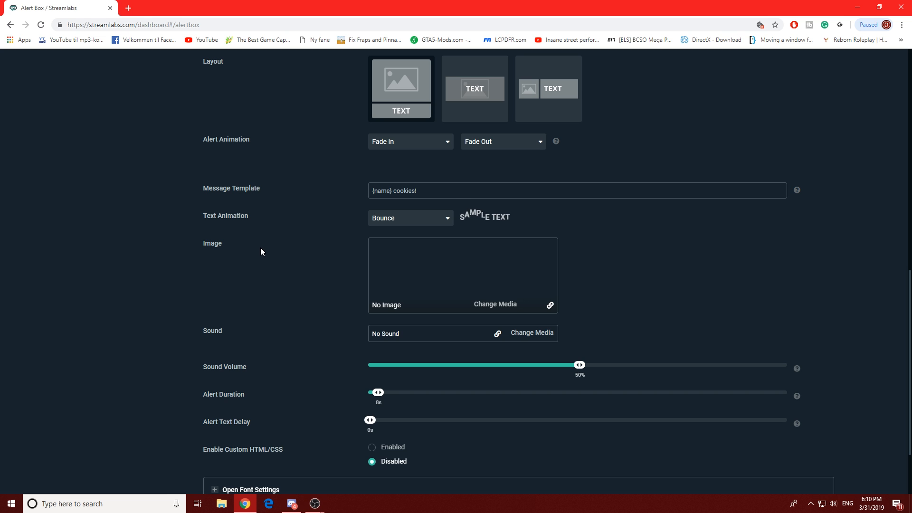
scroll(269, 263, "up", 2)
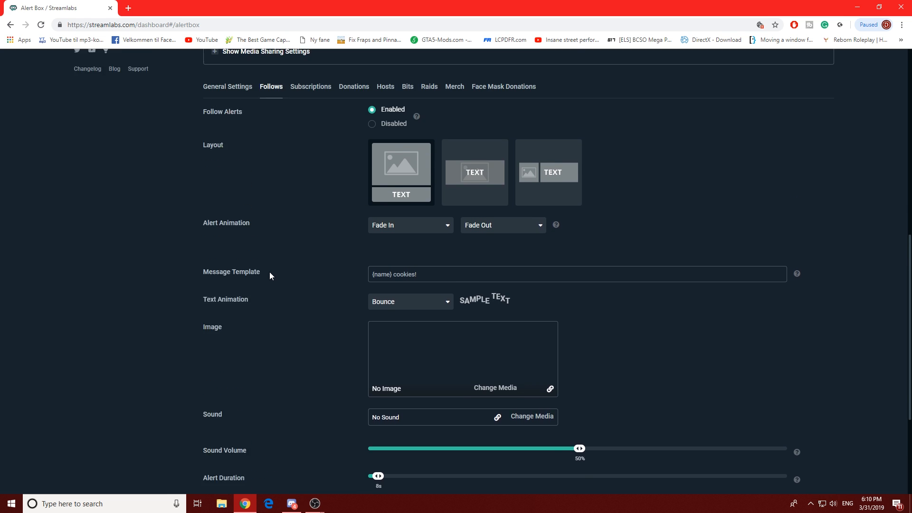
scroll(269, 264, "up", 4)
scroll(269, 266, "down", 4)
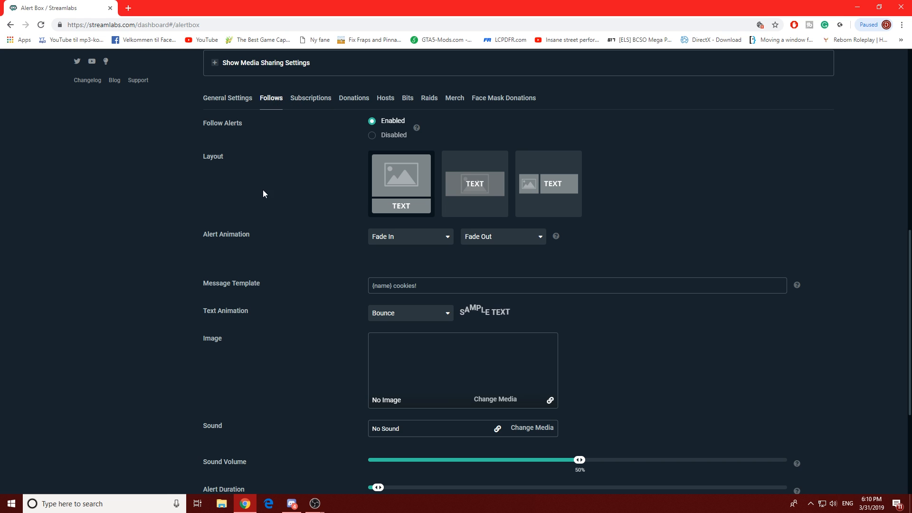
Set the follow alert's image to the taco GGPeRhn.gif from the stock images in the Media Gallery
scroll(264, 209, "down", 3)
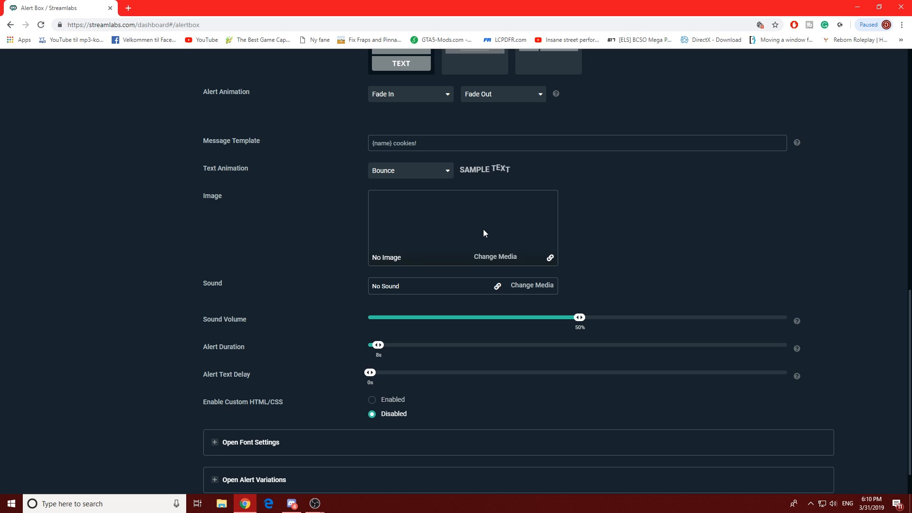
left_click(498, 258)
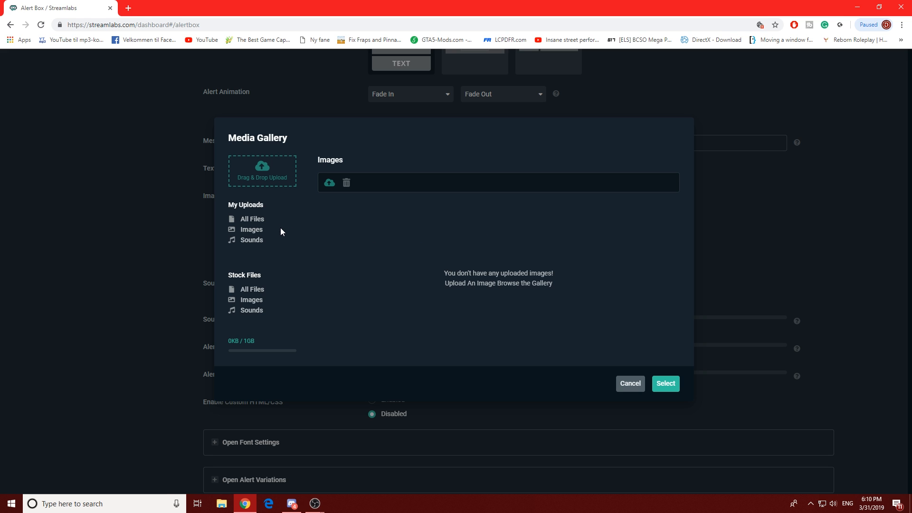
left_click(260, 221)
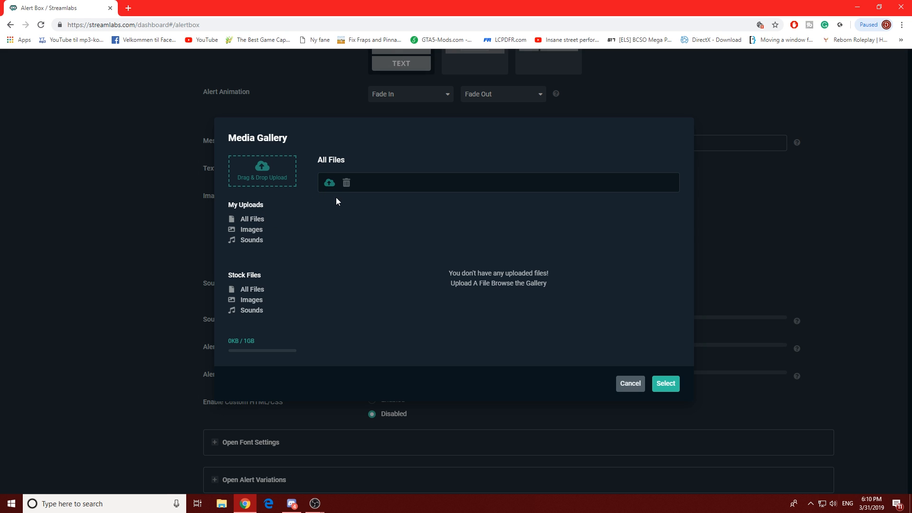
left_click(329, 183)
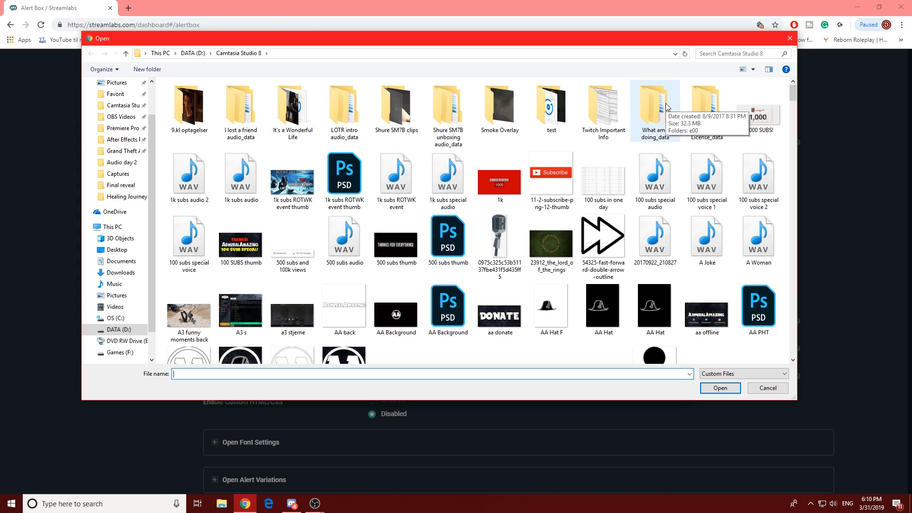
left_click(790, 39)
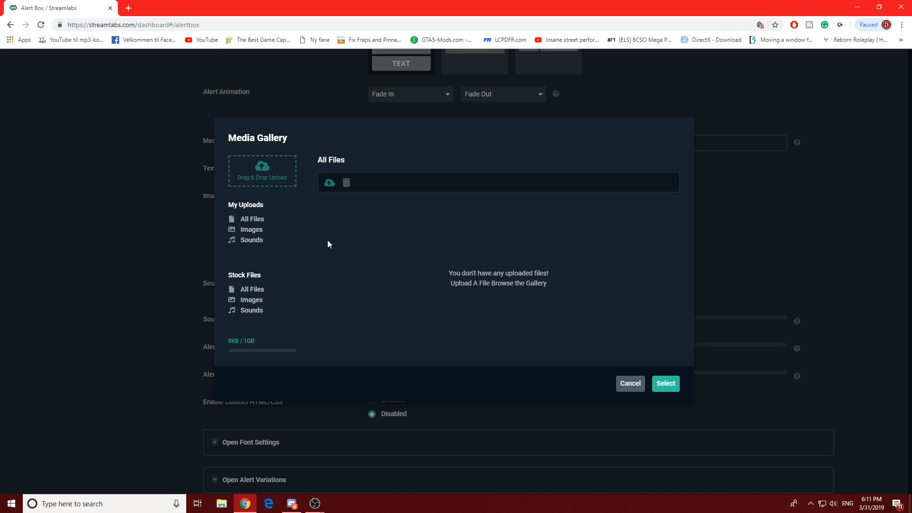
left_click(256, 298)
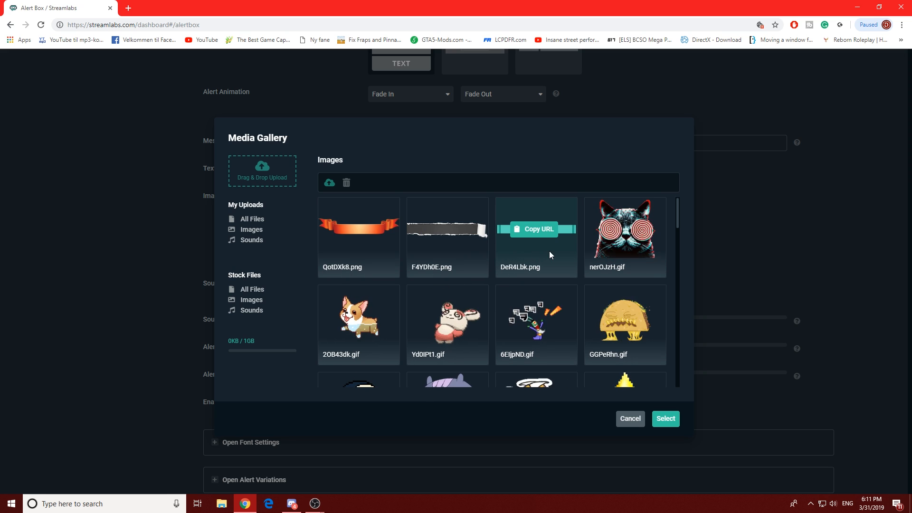
scroll(550, 318, "down", 1)
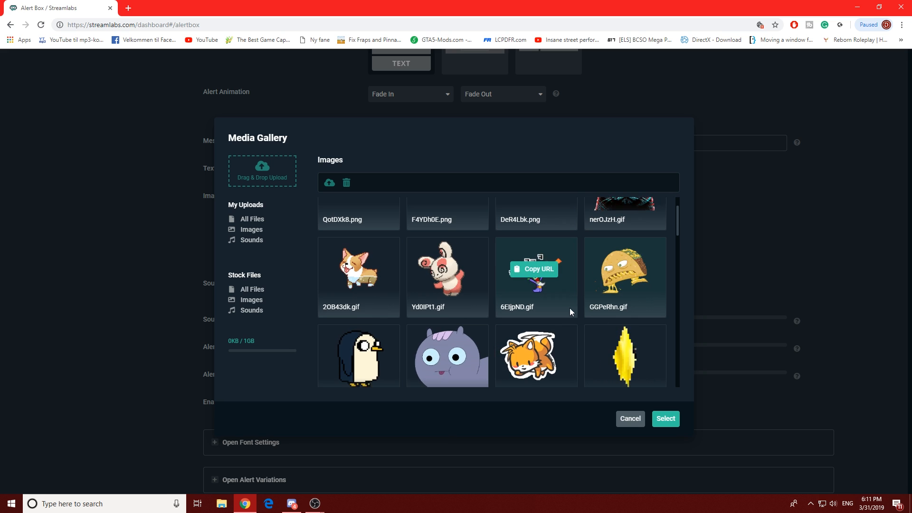
scroll(639, 326, "up", 1)
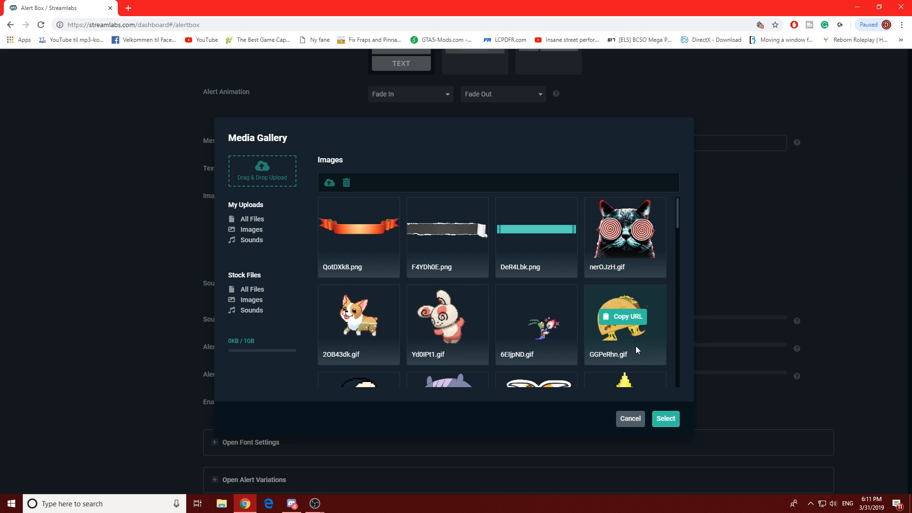
left_click(665, 419)
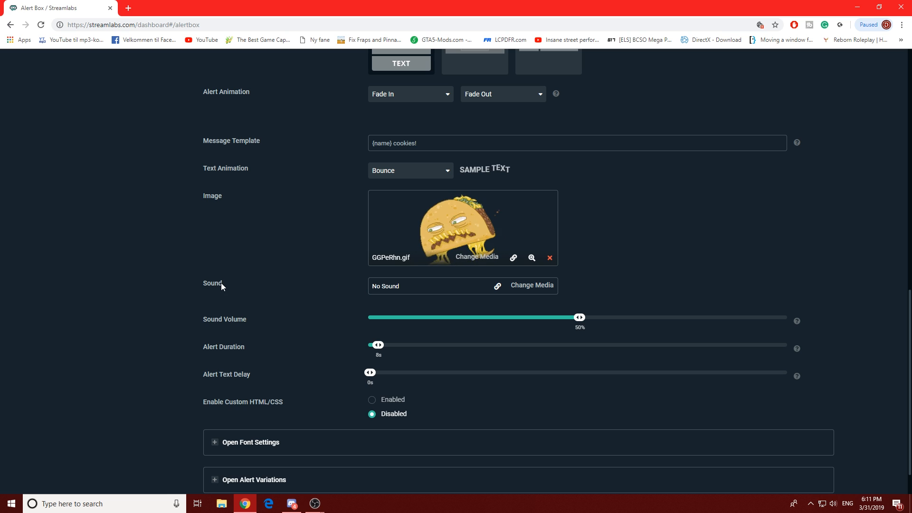
Open the Media Gallery for the follow alert's sound and look at the stock sounds and the option for uploading own sounds
left_click(540, 286)
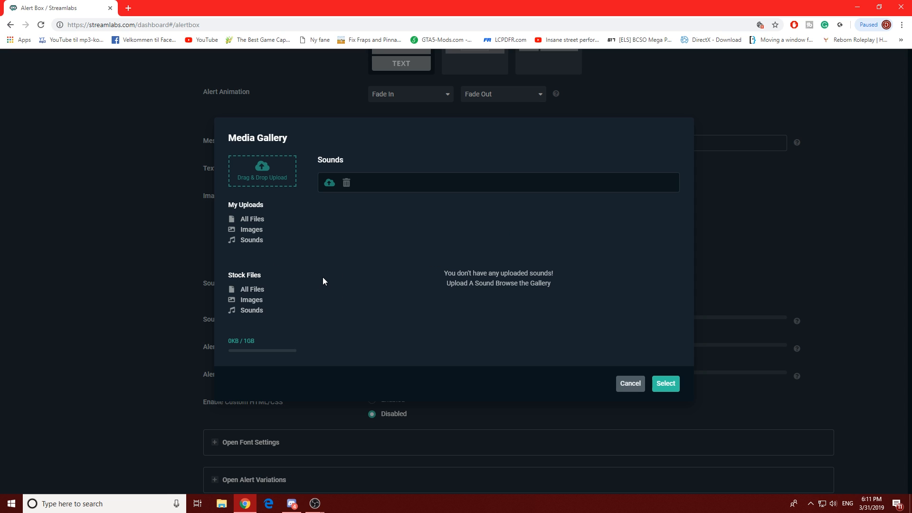
left_click(252, 310)
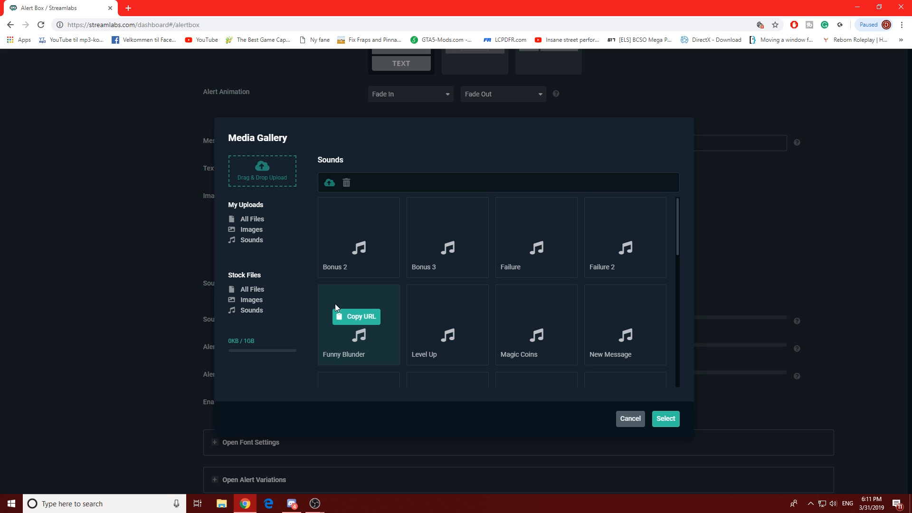
left_click(252, 240)
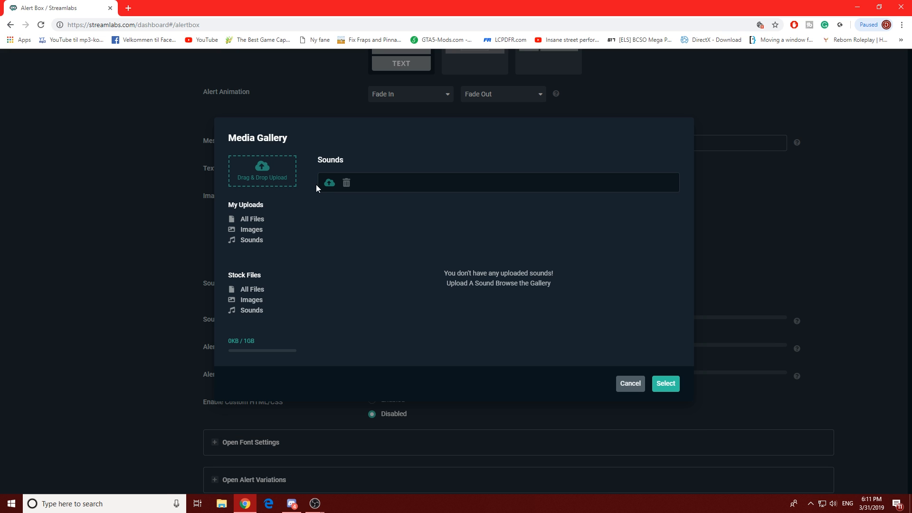
left_click(328, 183)
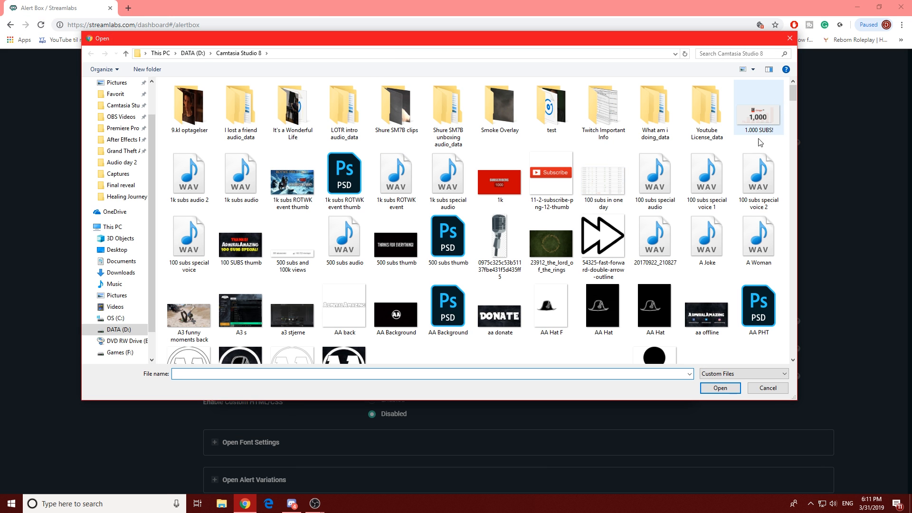
left_click(789, 39)
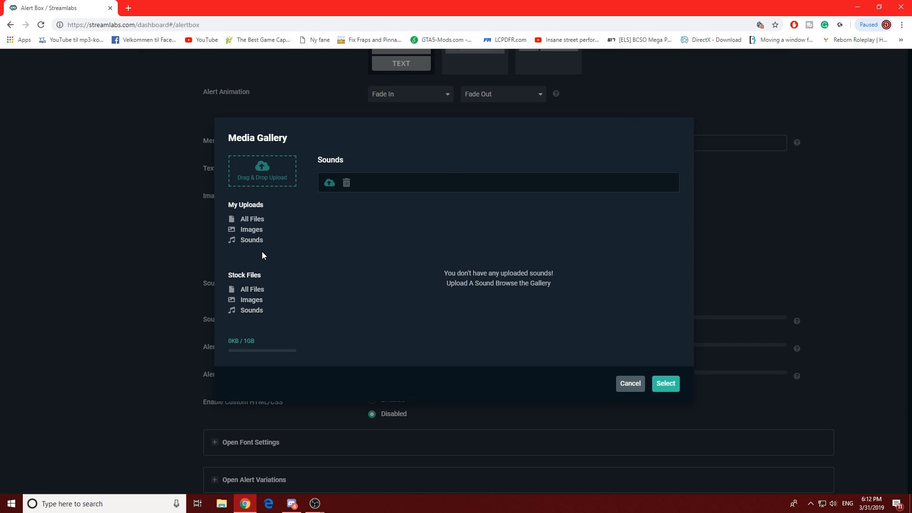
Set the follow alert's sound to Level Up from the stock sounds
left_click(252, 310)
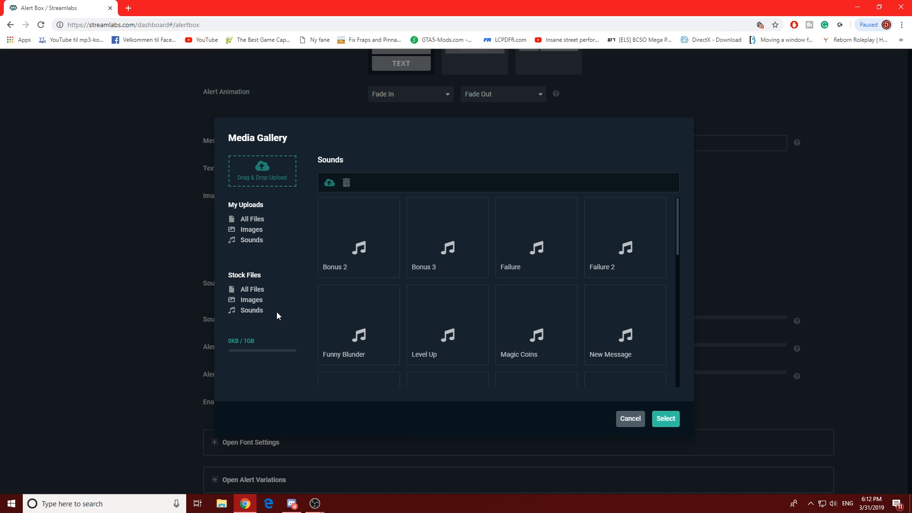
scroll(552, 250, "down", 1)
scroll(552, 249, "down", 8)
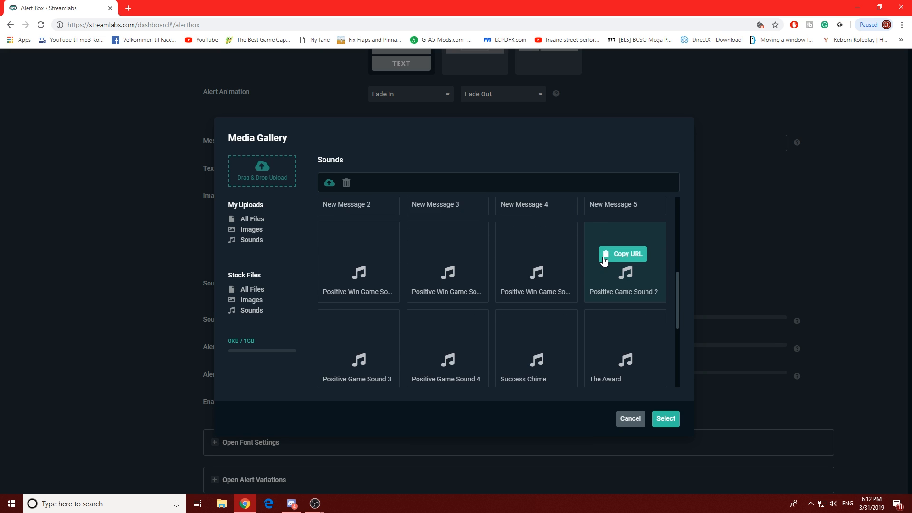
scroll(489, 306, "up", 8)
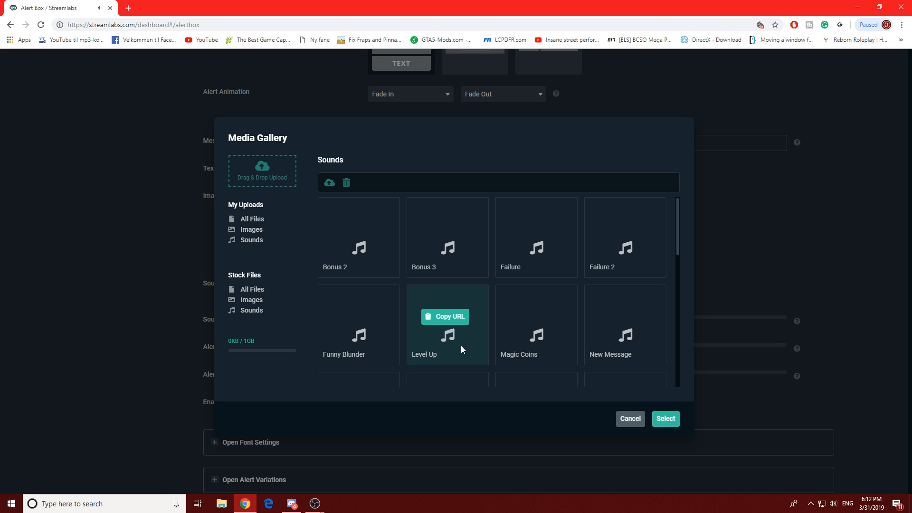
left_click(666, 419)
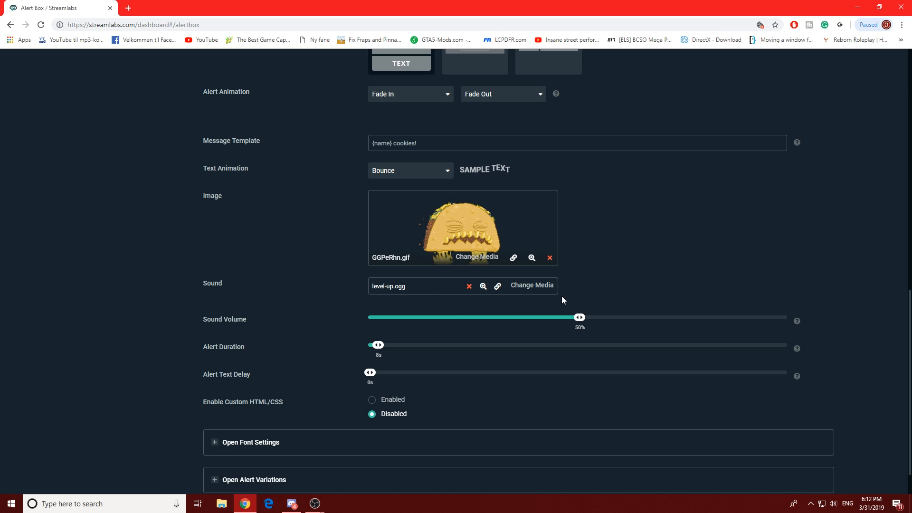
Set the follow alert's sound volume to 30% and save the alert settings
scroll(235, 292, "down", 1)
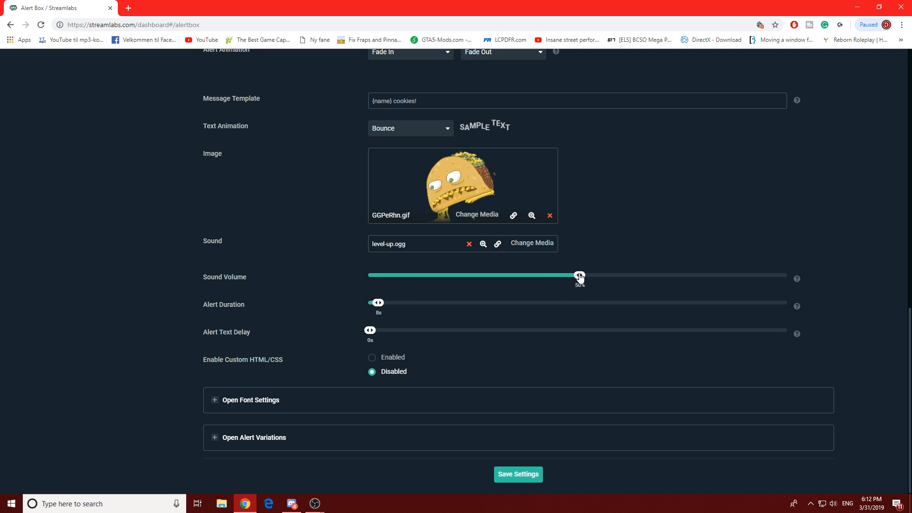
left_click_drag(578, 278, 497, 277)
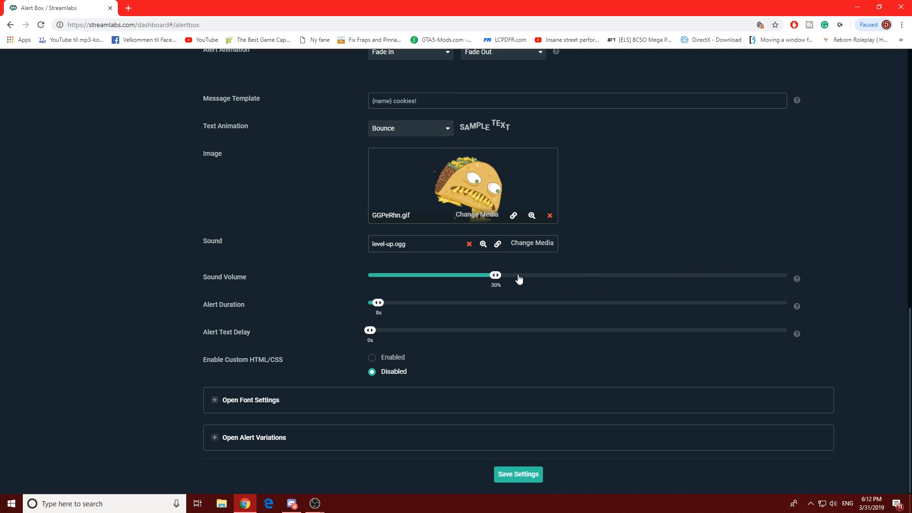
mouse_move(495, 279)
left_mouse_down()
mouse_move(776, 287)
mouse_move(487, 269)
left_mouse_up()
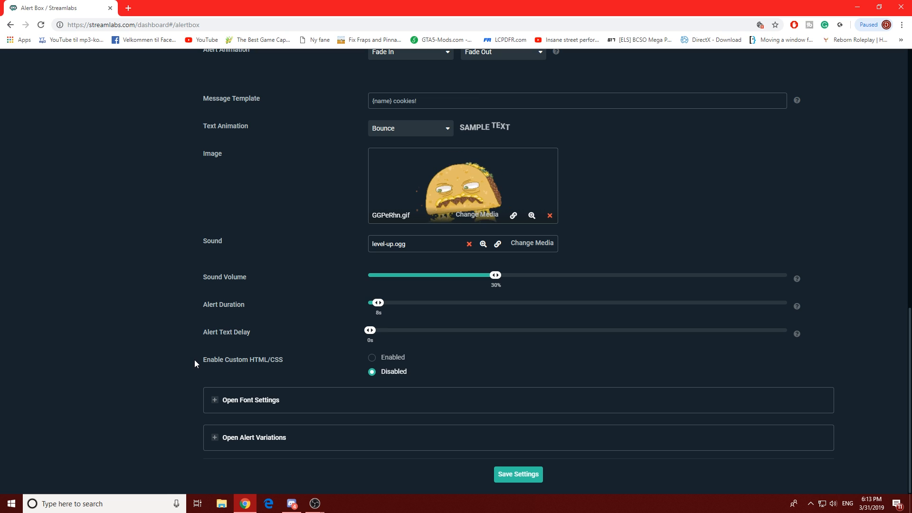
left_click_drag(198, 359, 285, 360)
left_click(285, 360)
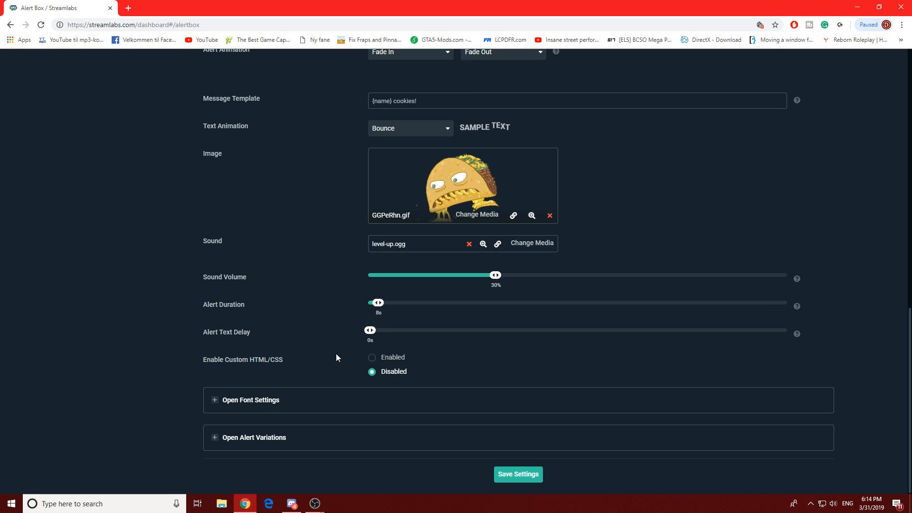
left_click(519, 477)
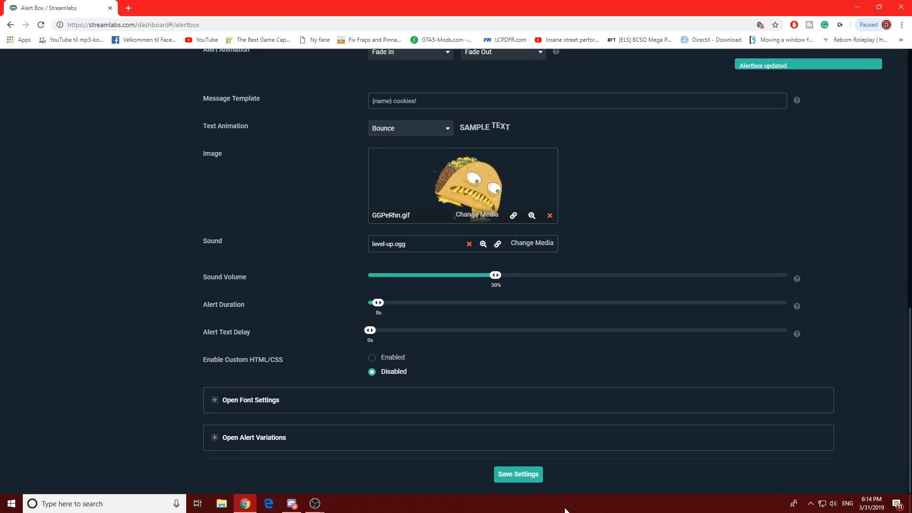
In the subscription alert settings, change the message template to "{name} more cookie!", keeping the name placeholder
scroll(593, 389, "up", 9)
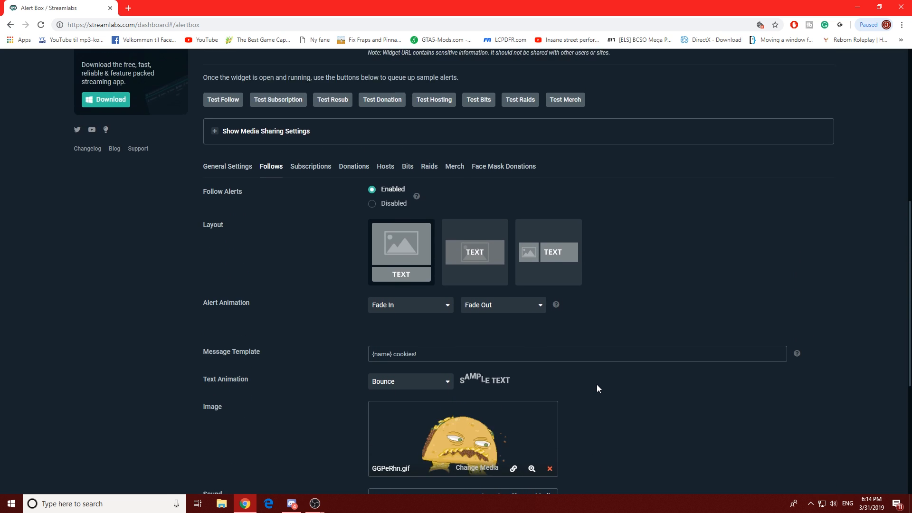
scroll(611, 391, "down", 1)
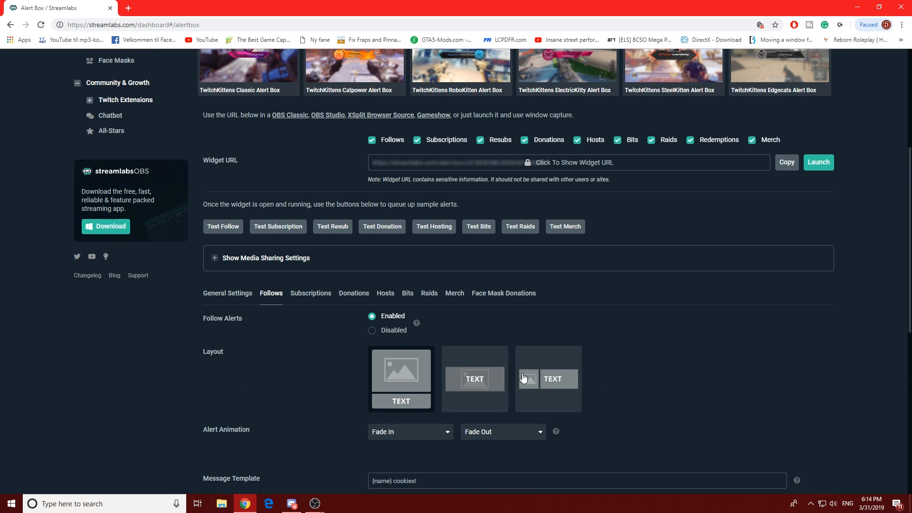
left_click(308, 295)
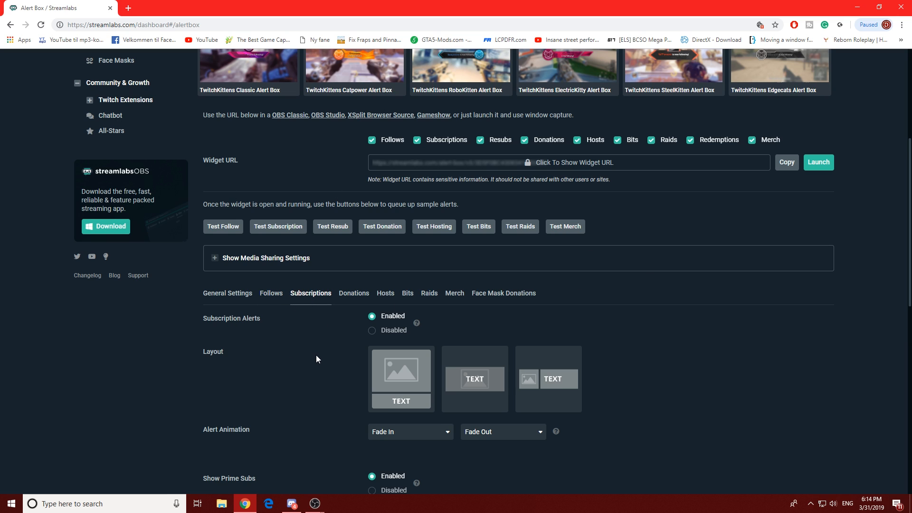
scroll(315, 354, "down", 6)
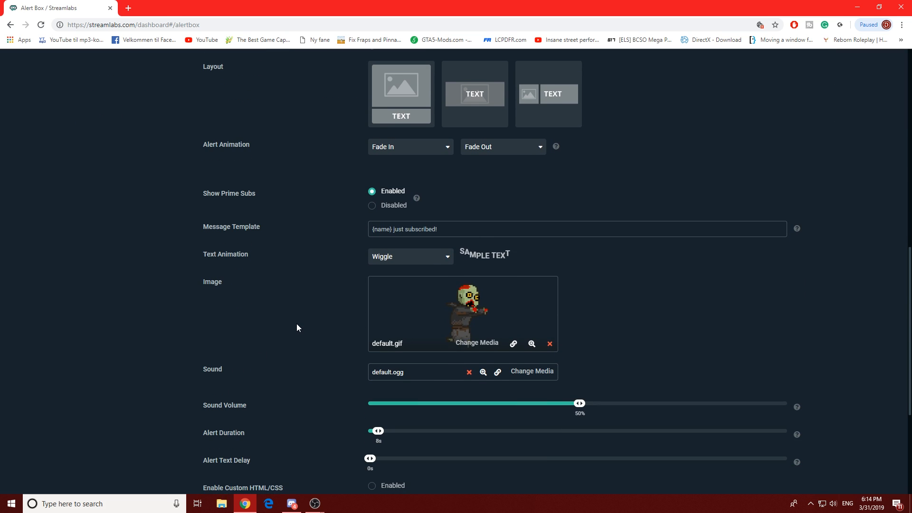
scroll(297, 325, "up", 1)
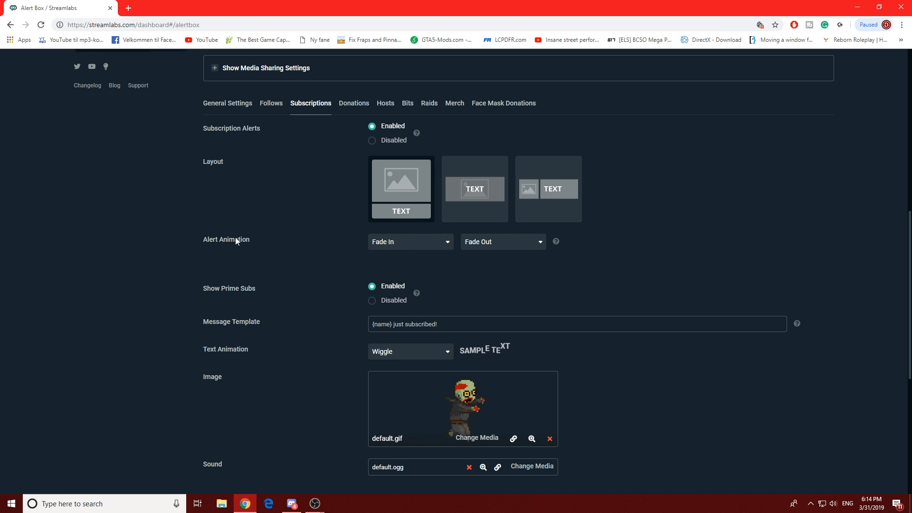
scroll(290, 257, "down", 2)
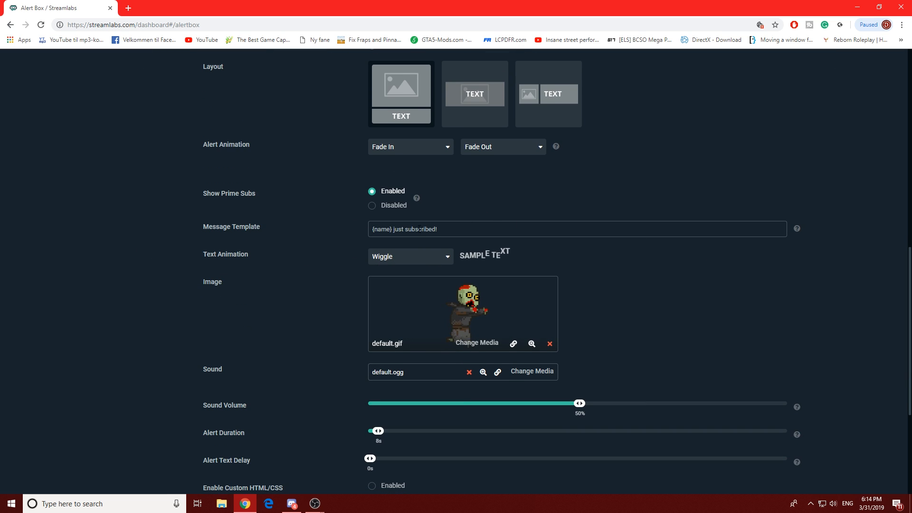
left_click_drag(459, 232, 360, 227)
left_click(393, 231)
left_click(440, 230)
left_click_drag(393, 238, 393, 237)
type("more cookie!")
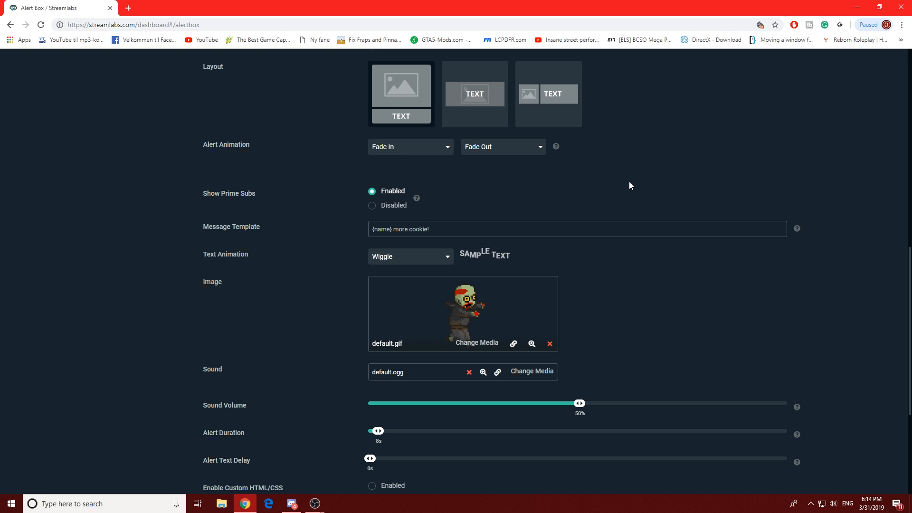
Set the subscription alert's sound volume to 30%
scroll(281, 271, "down", 2)
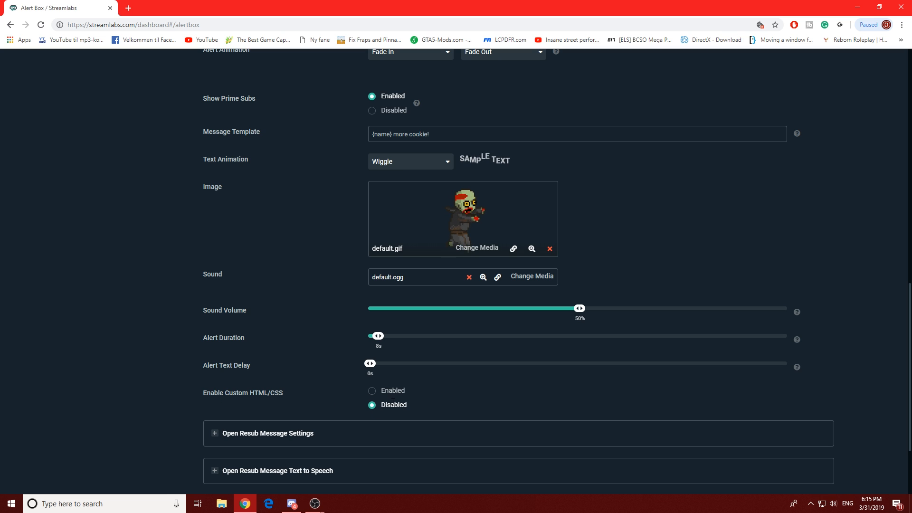
scroll(871, 375, "down", 2)
scroll(871, 375, "up", 1)
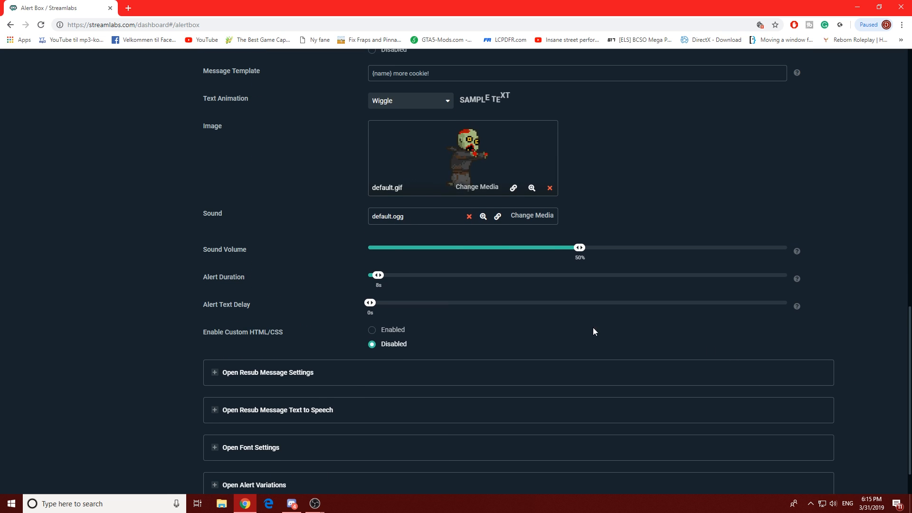
left_click_drag(579, 246, 494, 246)
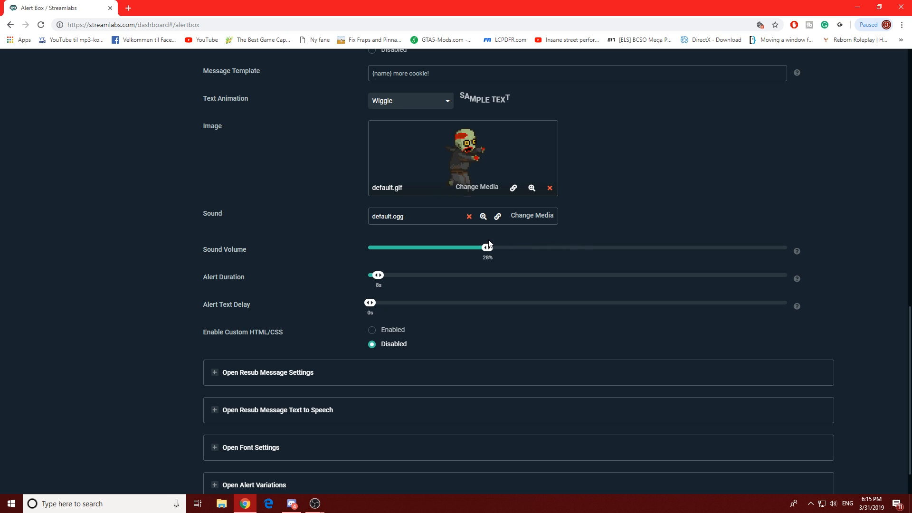
Set the subscription alert's image to Yd0IPt1.gif from the stock images in the Media Gallery
scroll(617, 210, "up", 1)
scroll(617, 206, "up", 1)
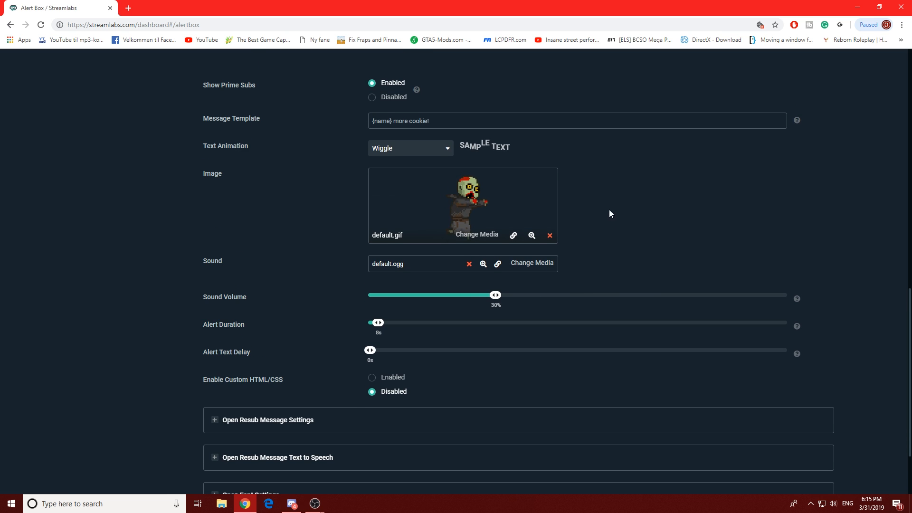
left_click(479, 234)
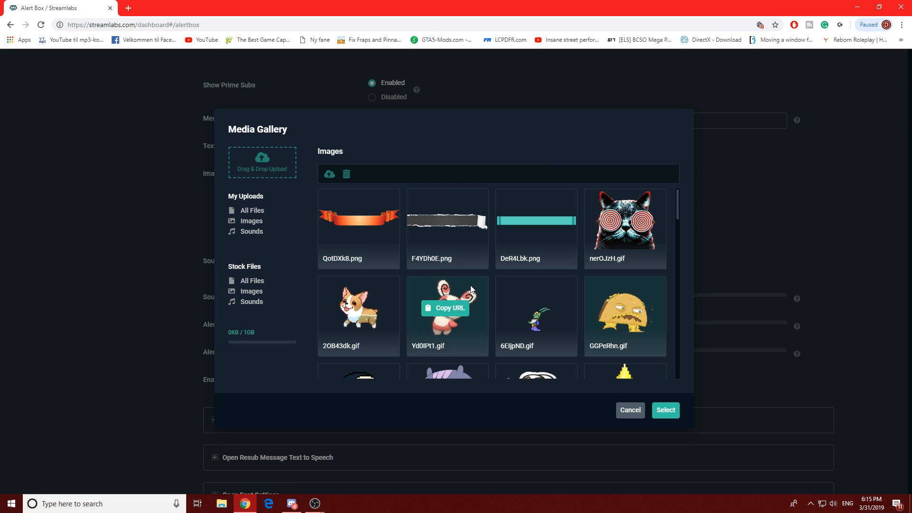
left_click(463, 329)
left_click(666, 410)
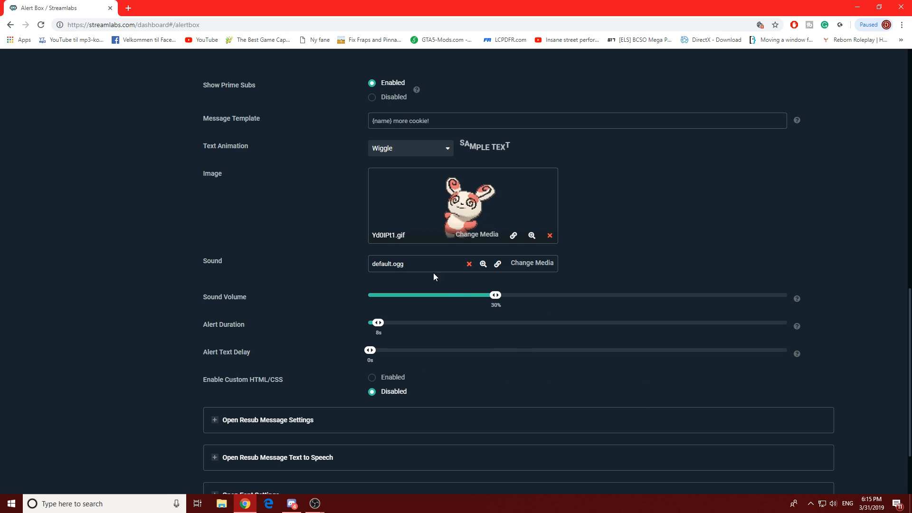
Set the subscription alert's sound to Funny Blunder from the stock sounds and save the alert settings
left_click(517, 264)
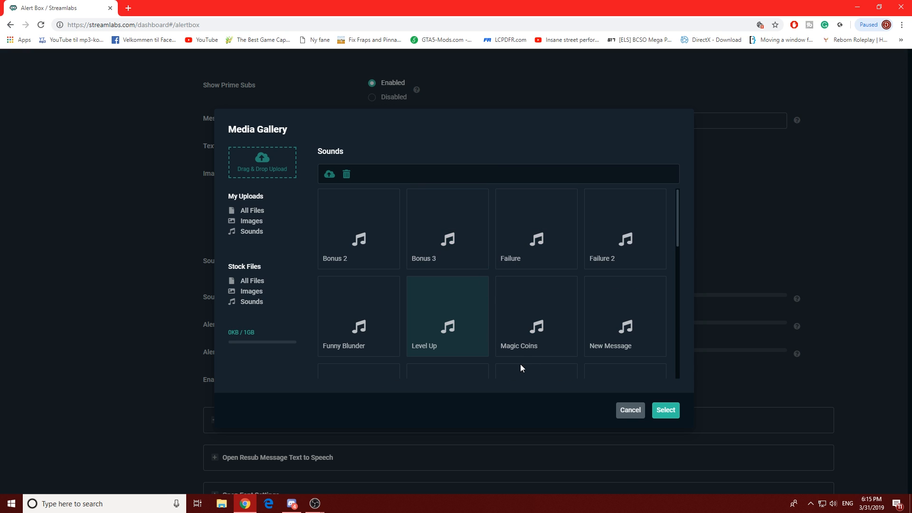
left_click(534, 340)
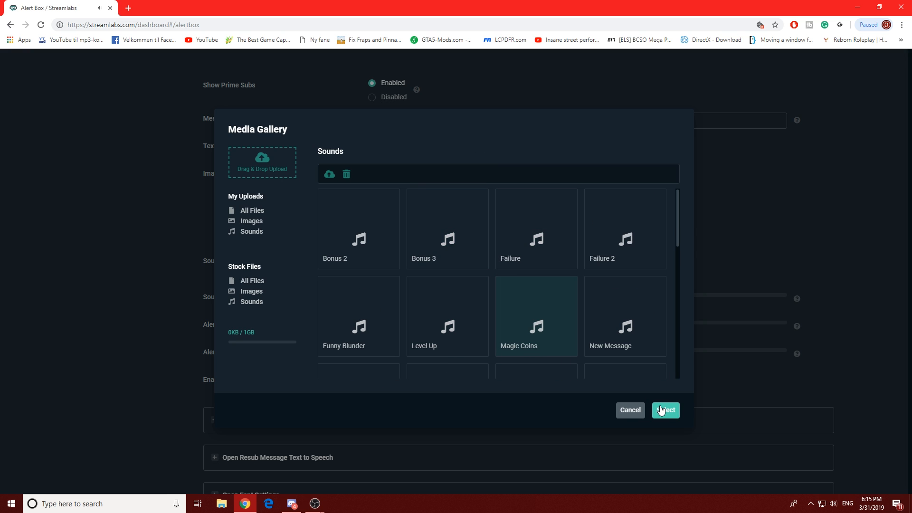
left_click(380, 329)
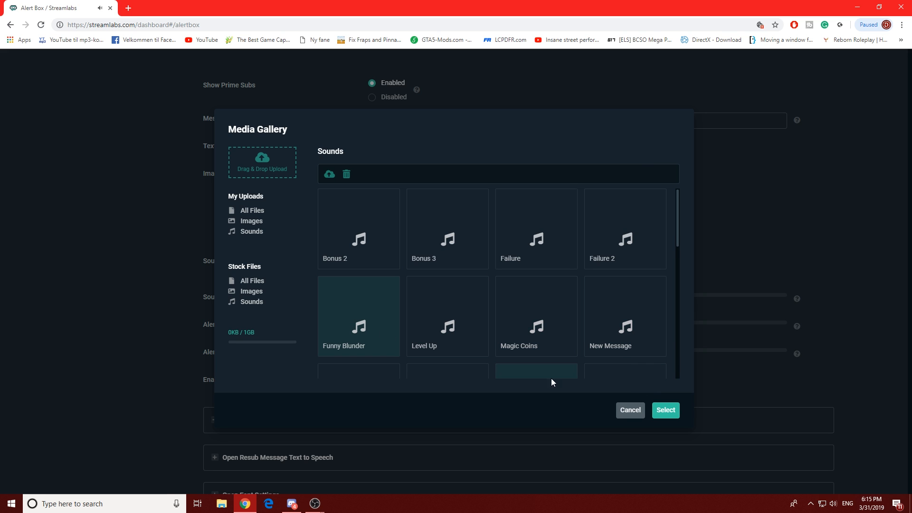
left_click(657, 409)
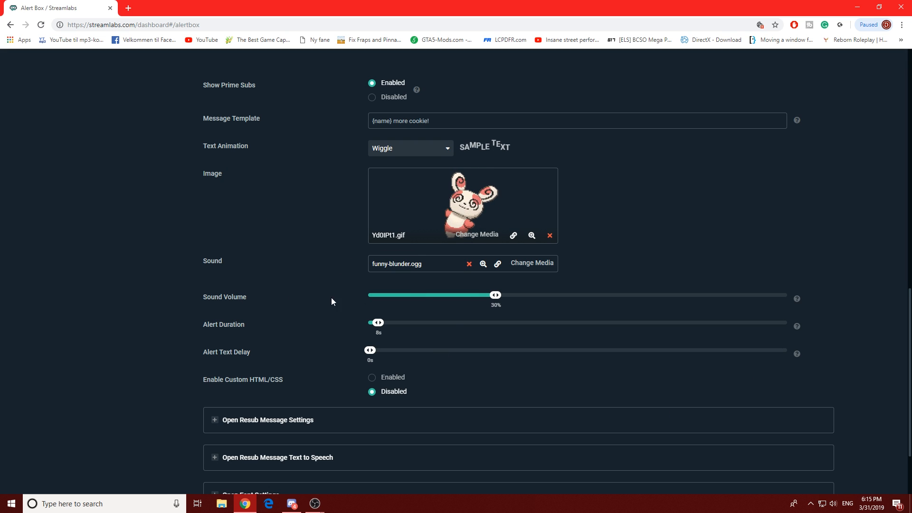
scroll(828, 300, "down", 2)
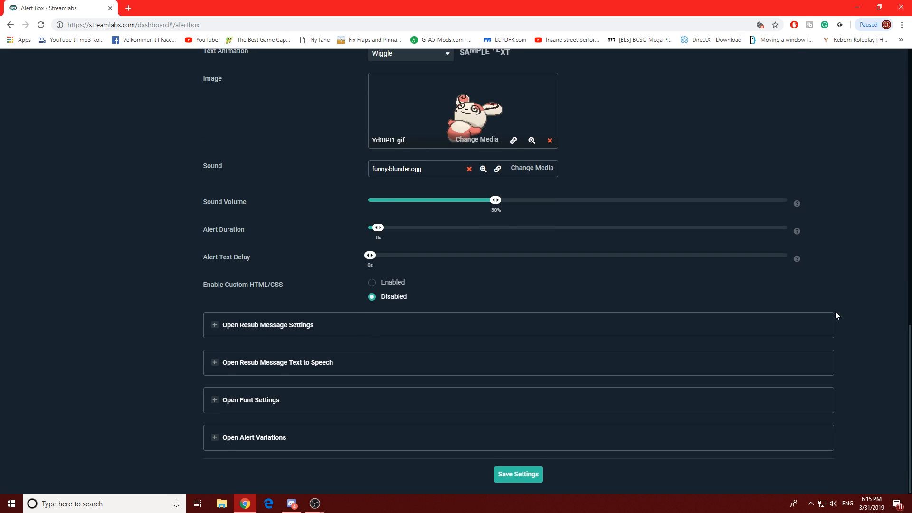
left_click(523, 475)
Open the donation alert settings and look through the layout, animation, message, image and sound options
scroll(830, 279, "up", 10)
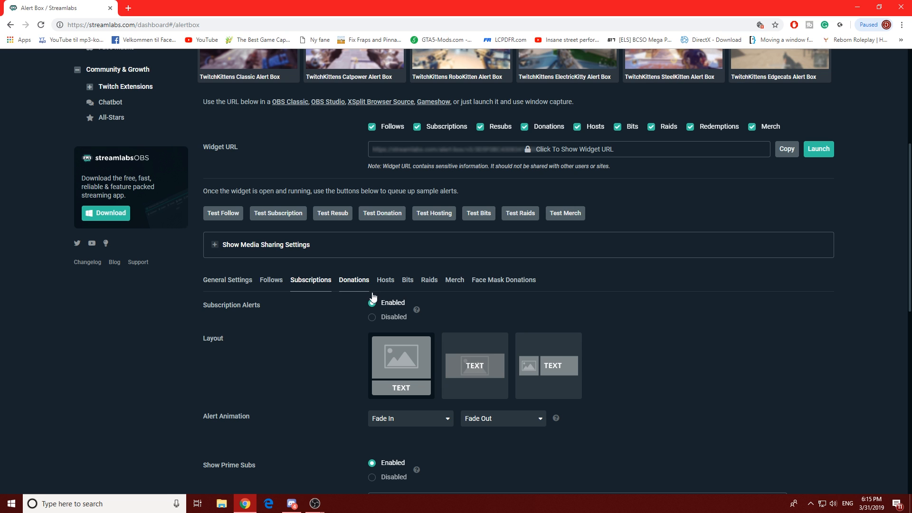
left_click(373, 294)
scroll(813, 332, "down", 4)
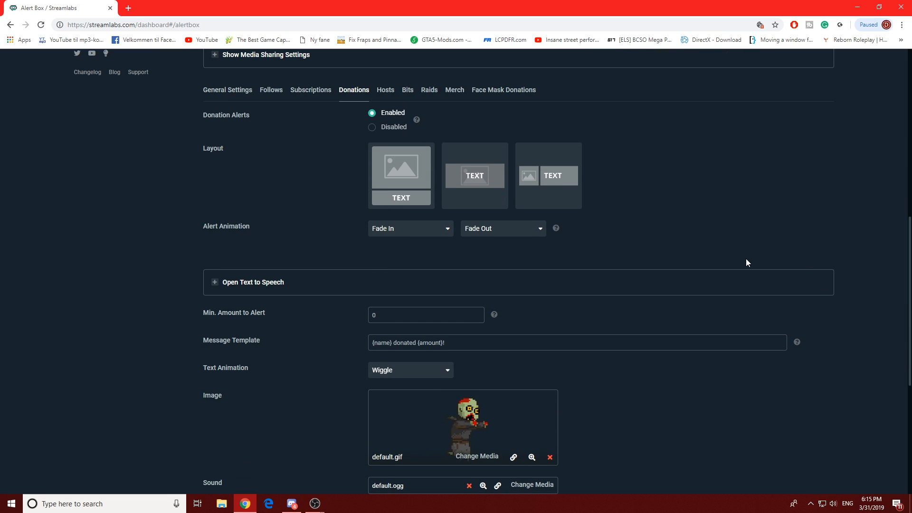
scroll(733, 255, "up", 8)
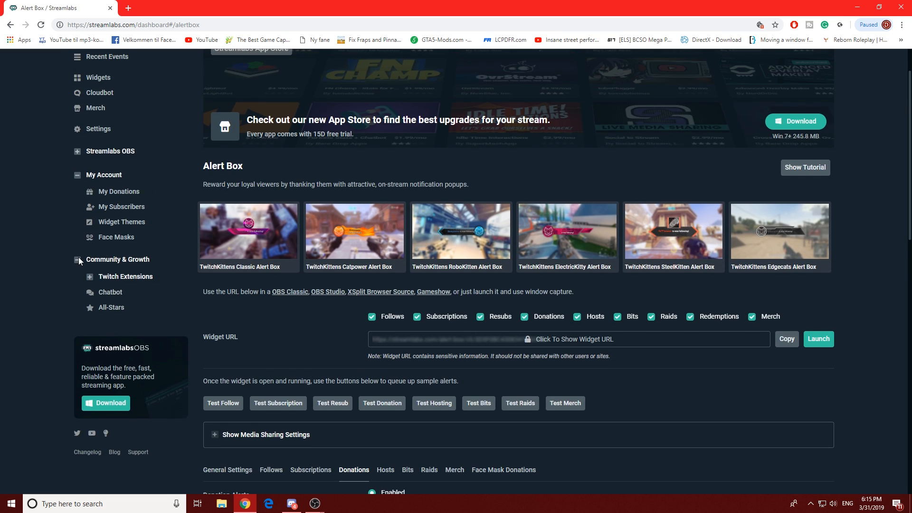
Open the account's donation settings, view the PayPal connection form and close it without connecting an account
scroll(42, 247, "up", 1)
scroll(39, 249, "down", 8)
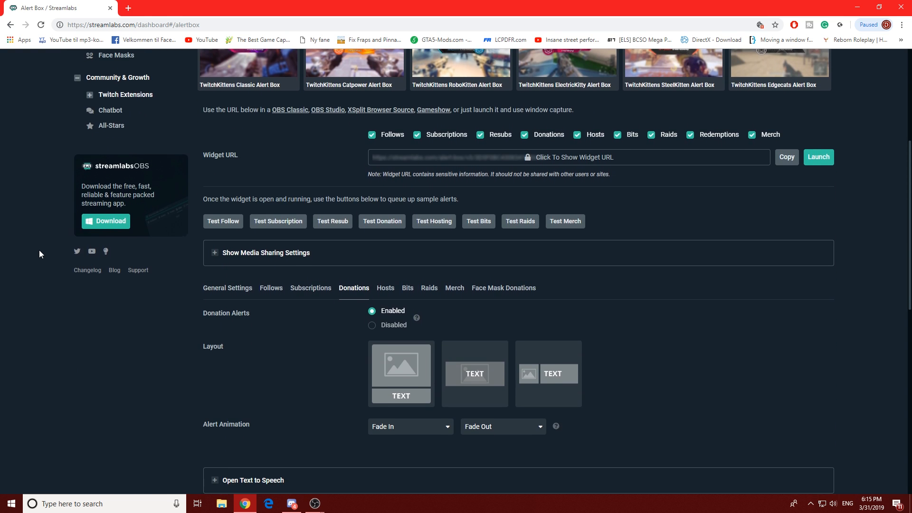
scroll(92, 272, "up", 8)
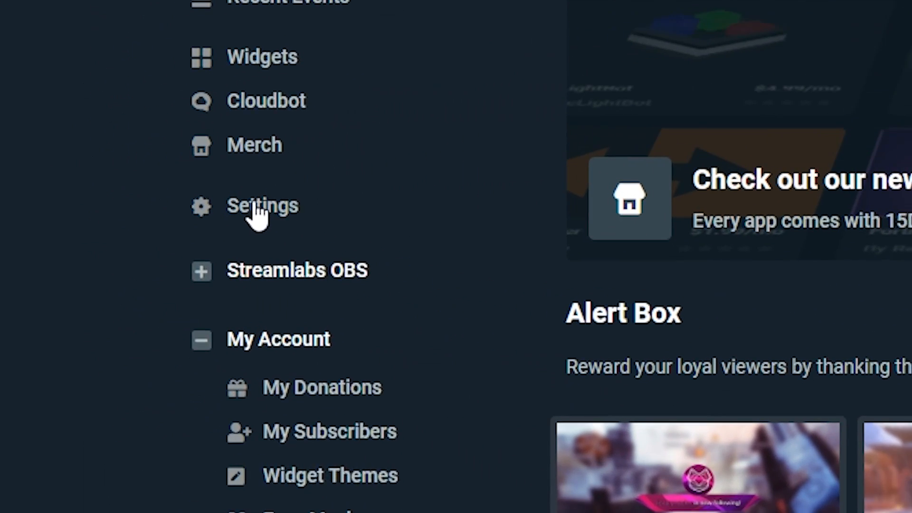
left_click(412, 226)
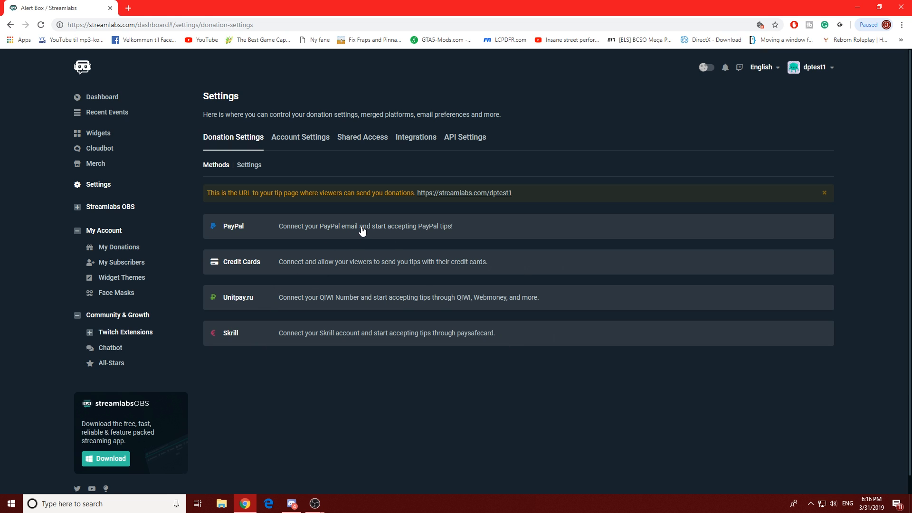
left_click(362, 230)
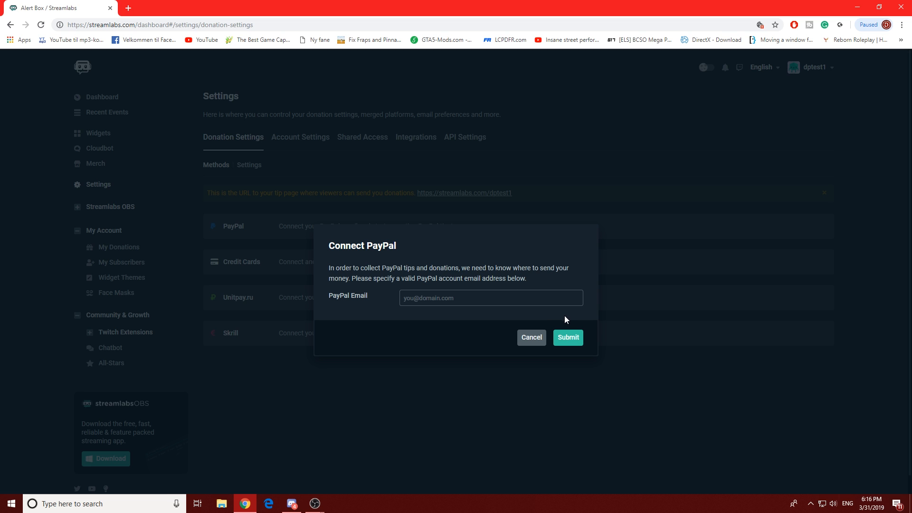
left_click(534, 337)
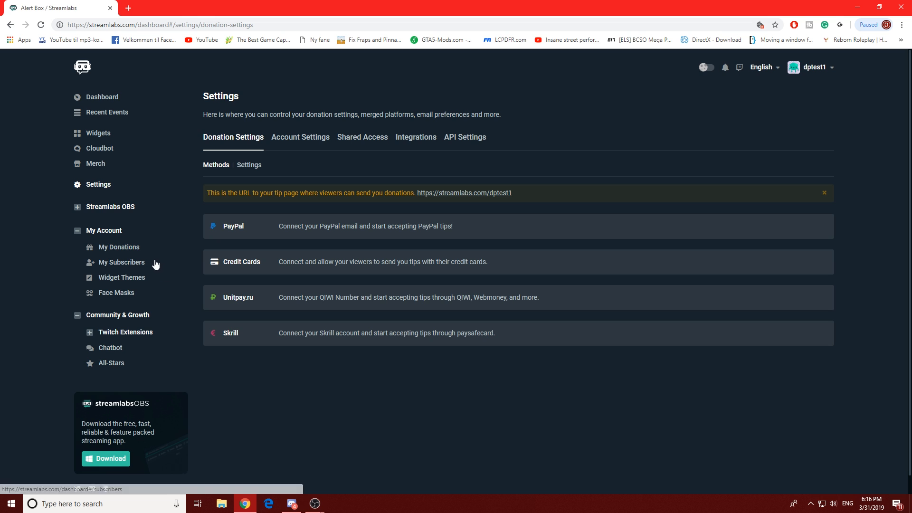
Return to the Alert Box widget and open its donation alert settings
left_click(107, 135)
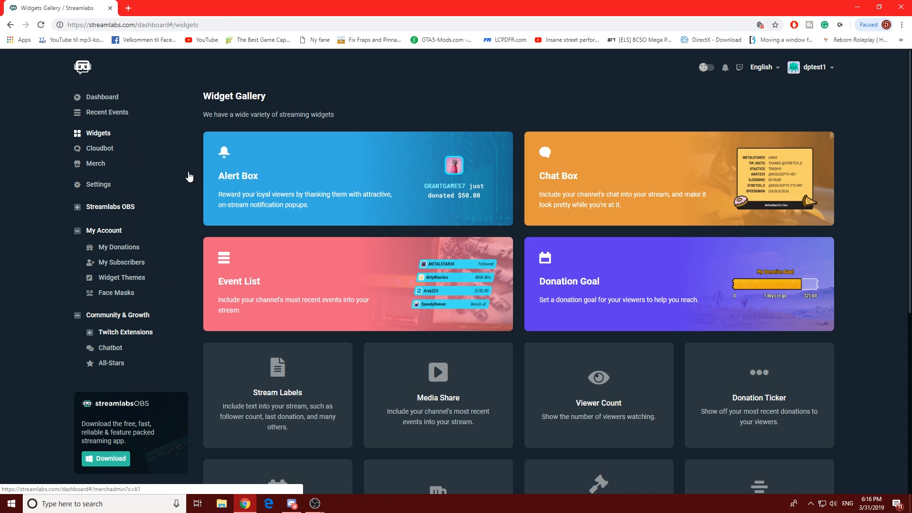
left_click(315, 199)
scroll(351, 347, "down", 3)
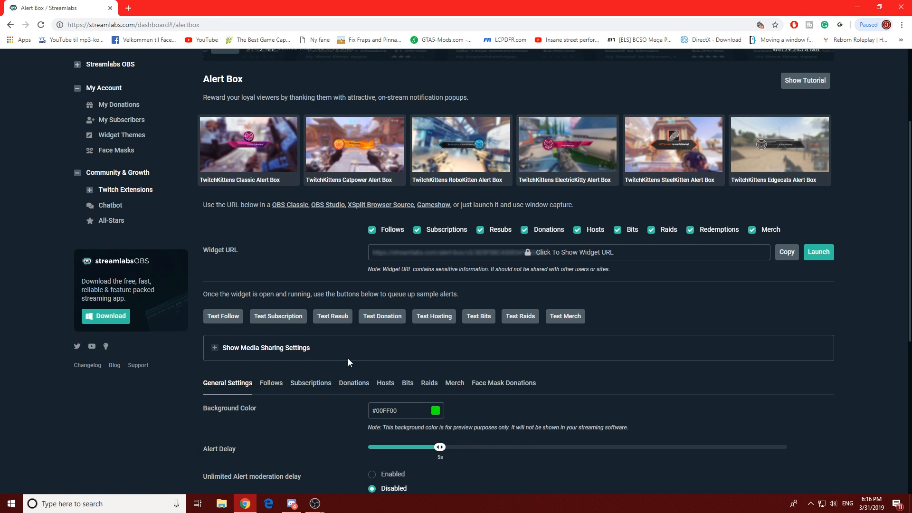
scroll(348, 361, "down", 1)
left_click(353, 342)
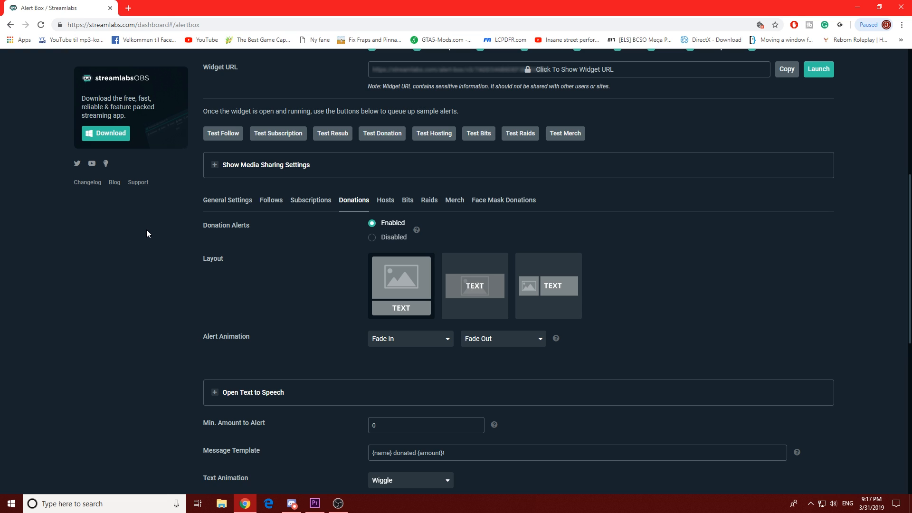
Expand the media sharing settings, review the volume, amount, duration and spam security options, and collapse them
left_click(213, 165)
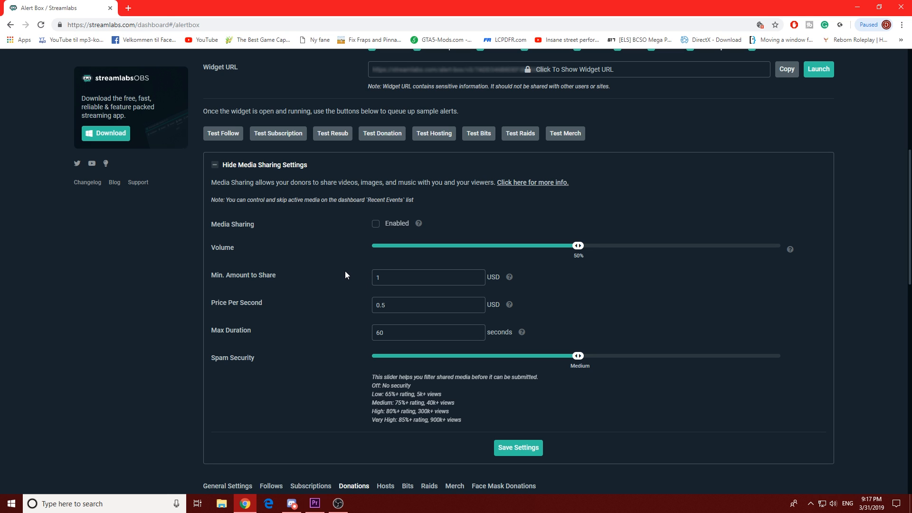
left_click(216, 164)
scroll(207, 186, "down", 1)
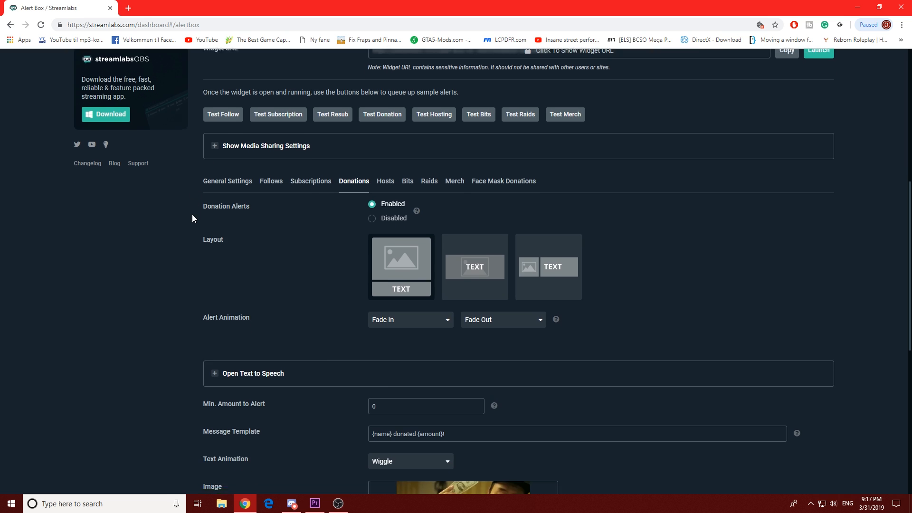
Expand the donation alert's text to speech settings and look through the available voices
left_click(215, 343)
scroll(217, 340, "down", 1)
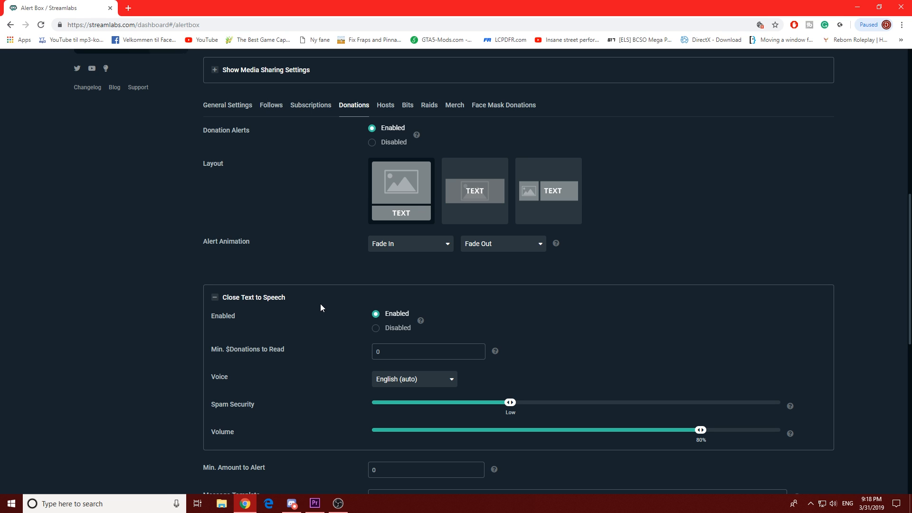
left_click(411, 378)
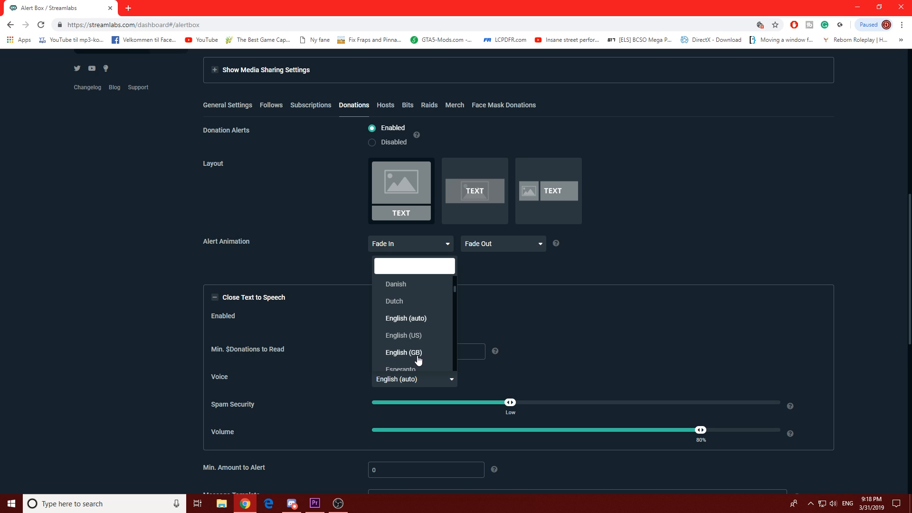
scroll(421, 328, "down", 1)
scroll(420, 324, "down", 1)
scroll(421, 325, "up", 3)
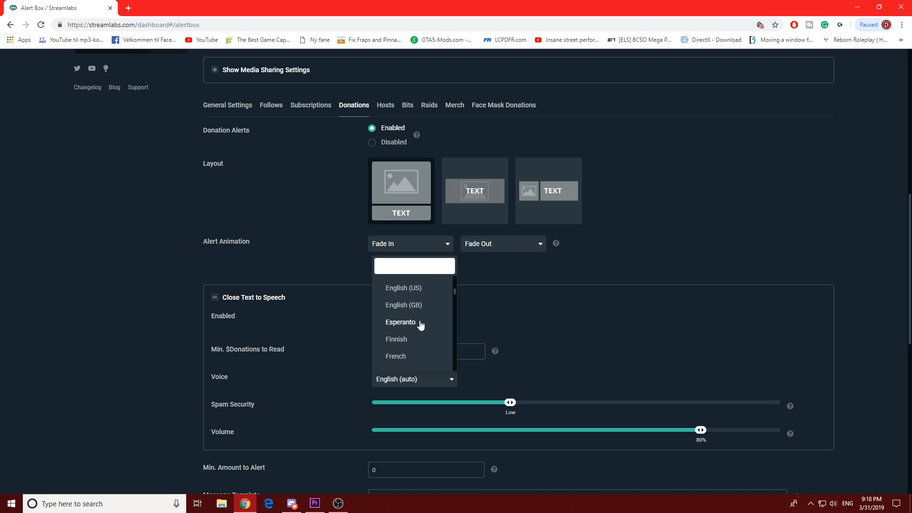
scroll(417, 337, "down", 2)
left_click(426, 380)
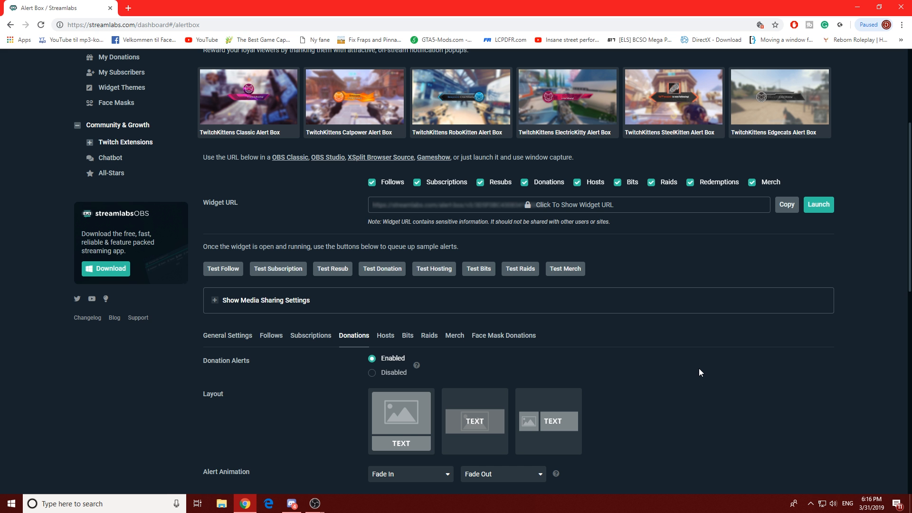
Try the donation alert layout with text beside the image, and switch back to the image-above-text layout
scroll(696, 364, "down", 4)
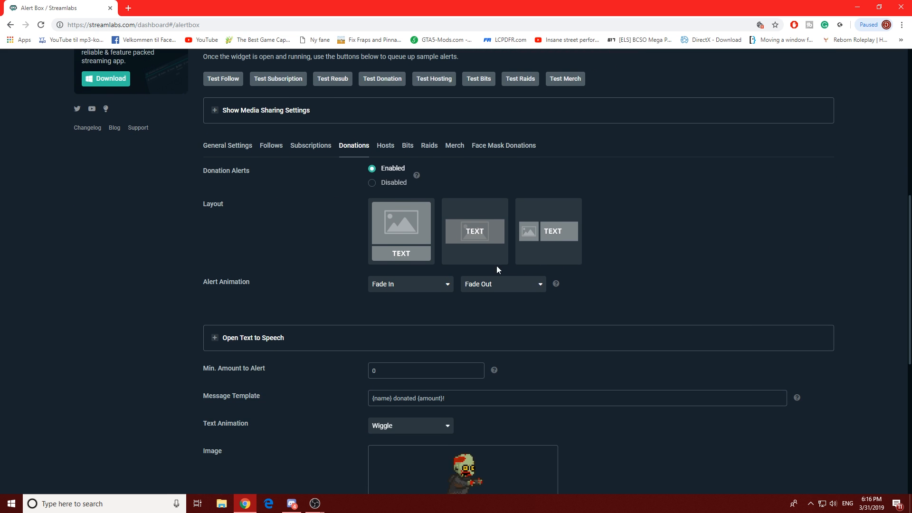
scroll(854, 264, "down", 2)
scroll(796, 167, "up", 2)
left_click(549, 232)
left_click(402, 232)
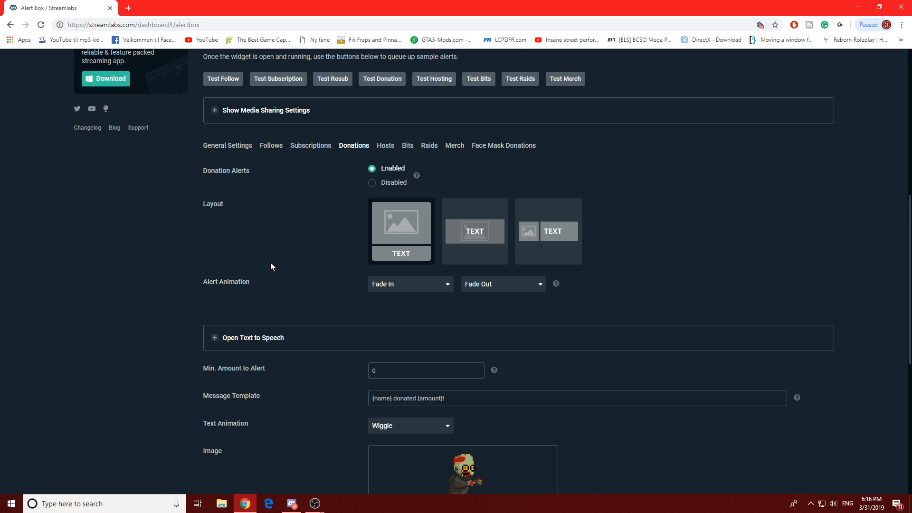
Try a minimum donation amount of 5 for alerts and restore it to 0
scroll(736, 254, "down", 4)
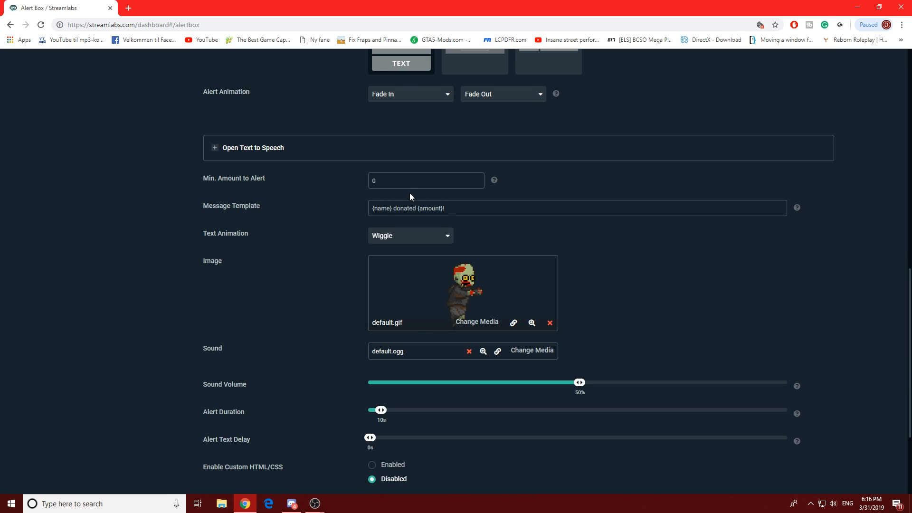
left_click(408, 182)
left_click_drag(389, 179, 358, 181)
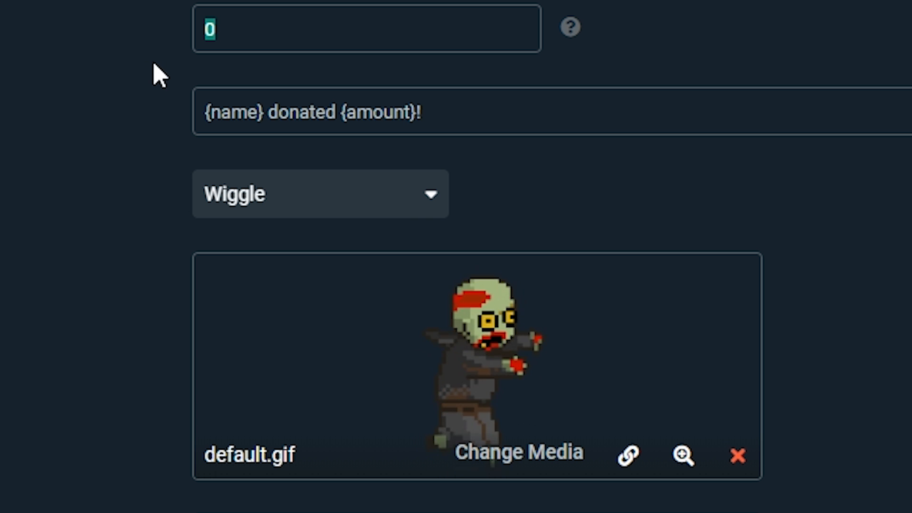
left_click(265, 48)
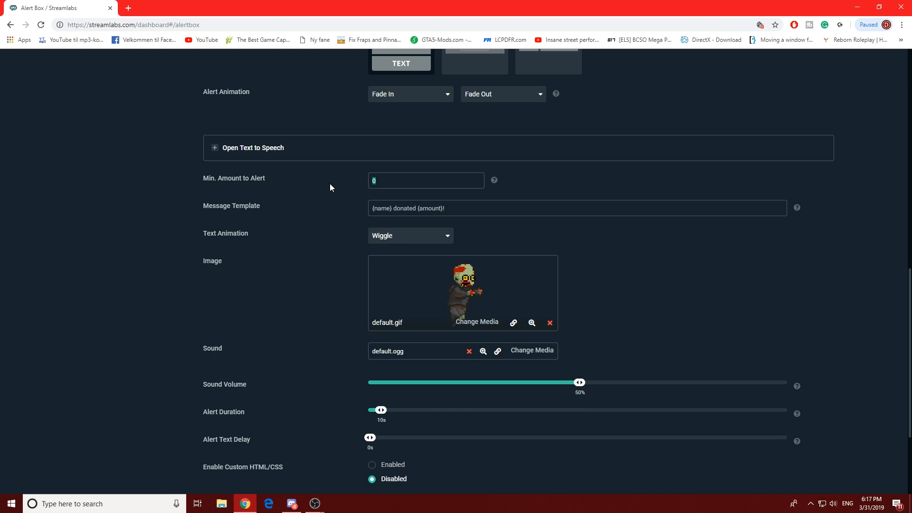
type("5")
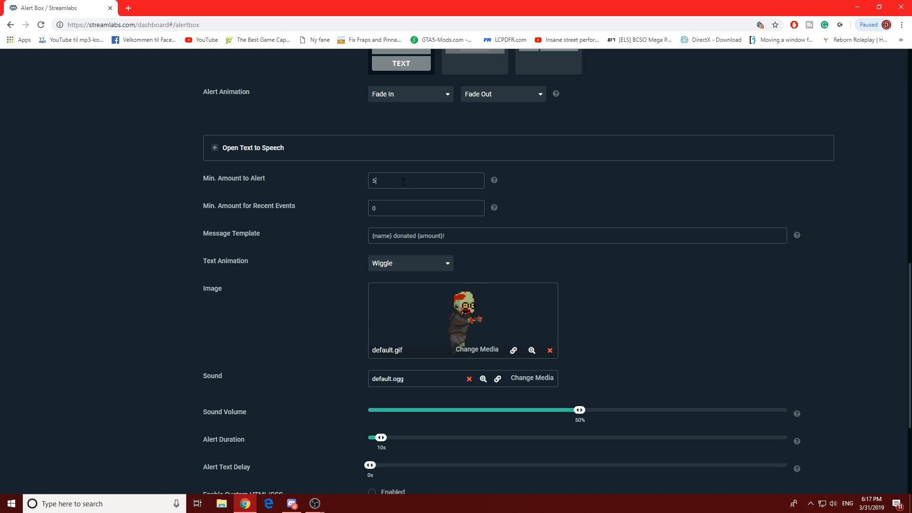
key("BackSpace")
type("0")
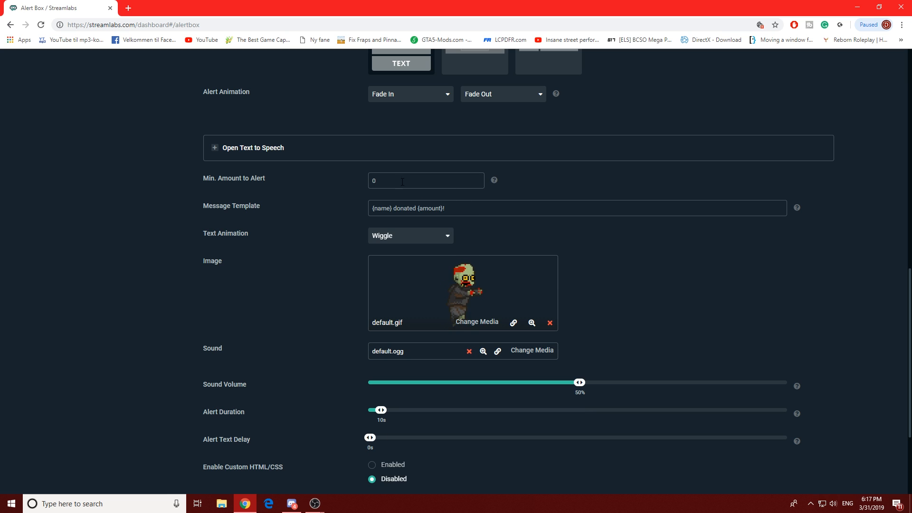
key("BackSpace")
type("5")
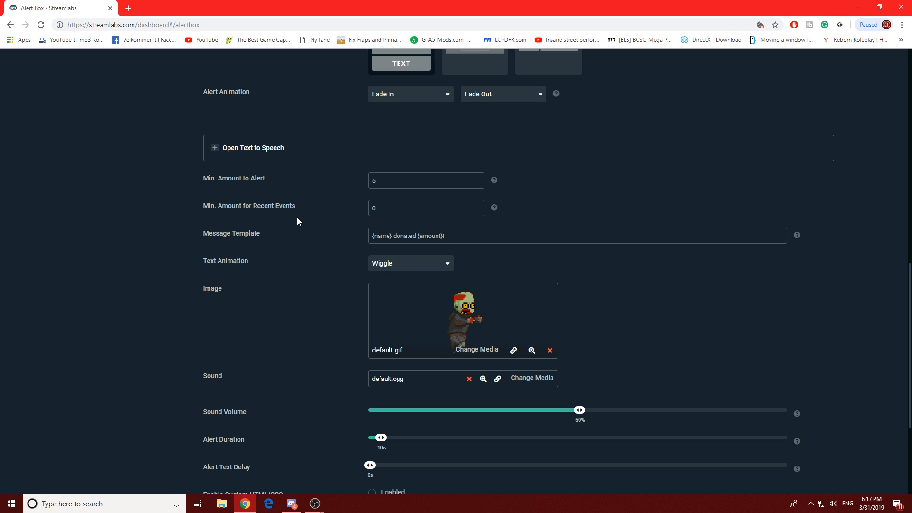
type("0")
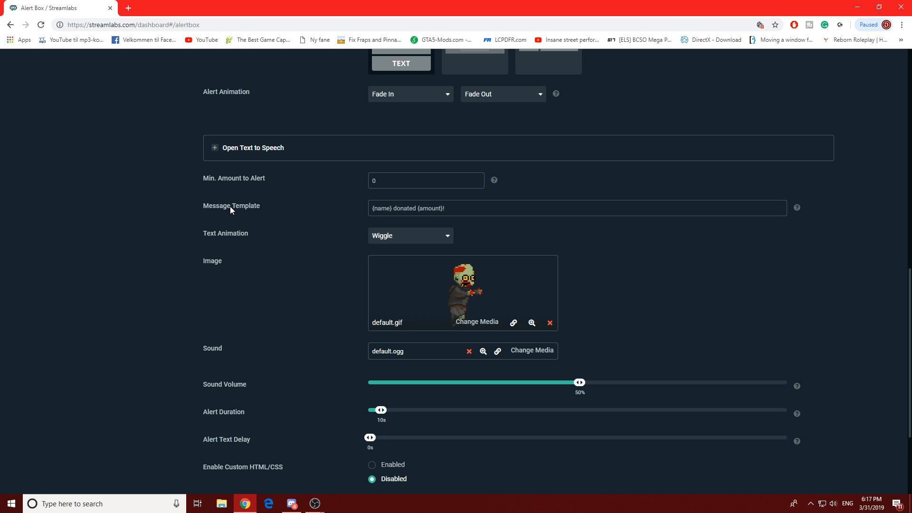
Examine the {name} and {amount} placeholders in the donation alert's message template
left_click_drag(451, 209, 347, 207)
left_click(451, 209)
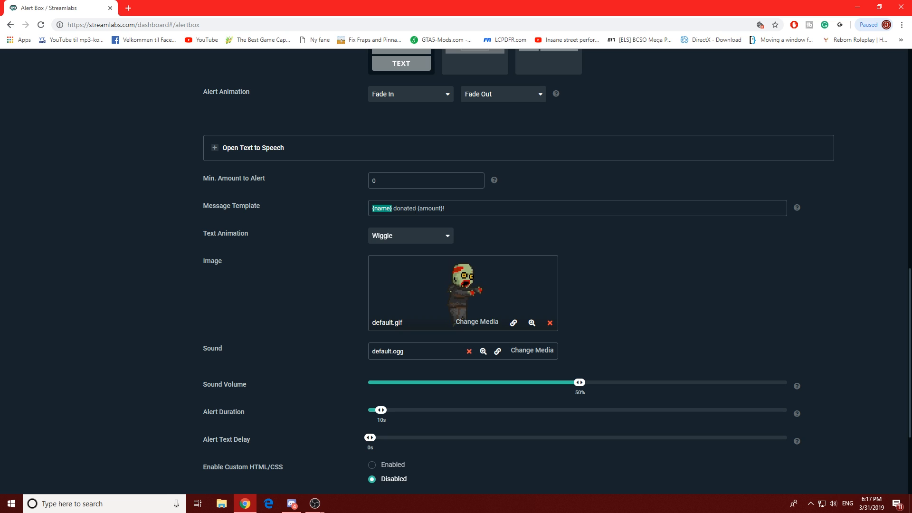
left_click_drag(417, 209, 444, 207)
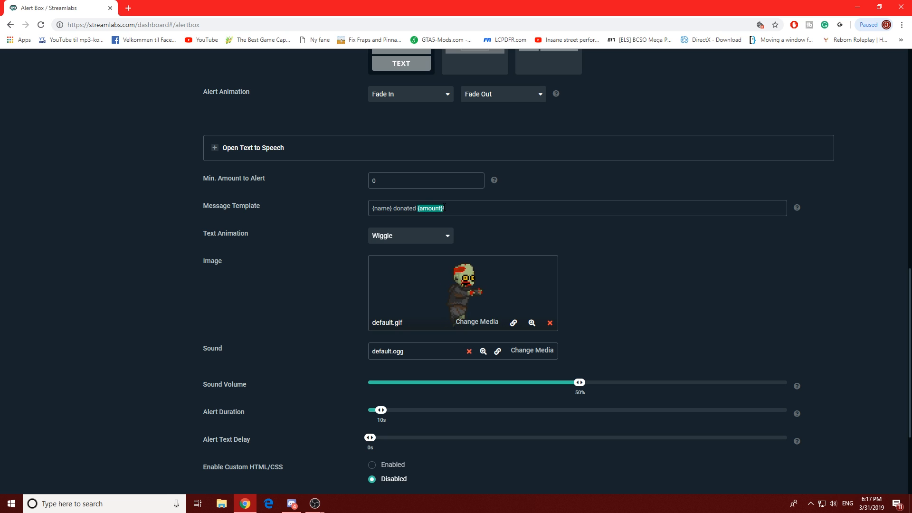
left_click(425, 203)
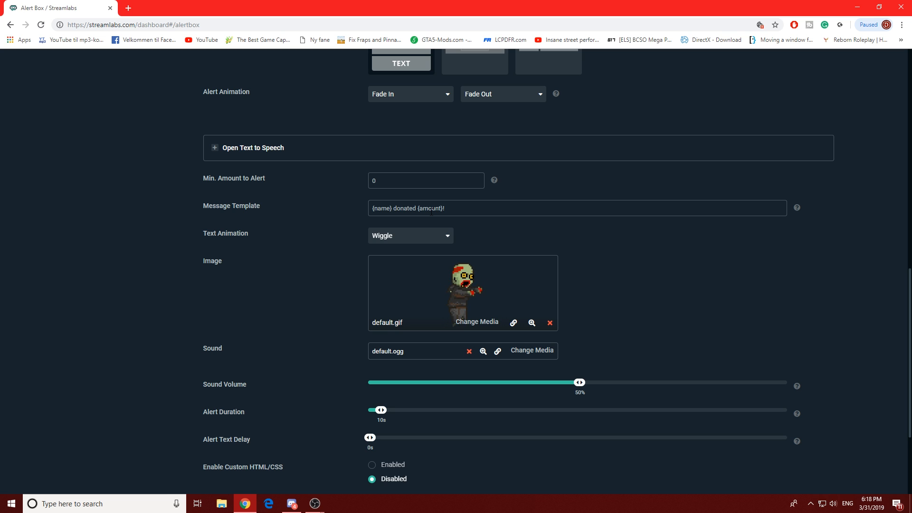
Set the donation alert's image to nerOJzH.gif from the stock images in the Media Gallery
scroll(313, 219, "down", 2)
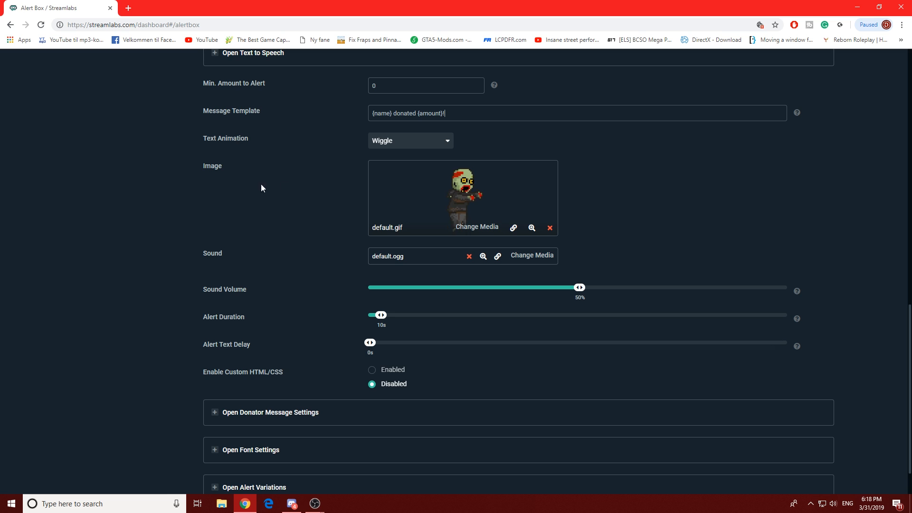
left_click(459, 228)
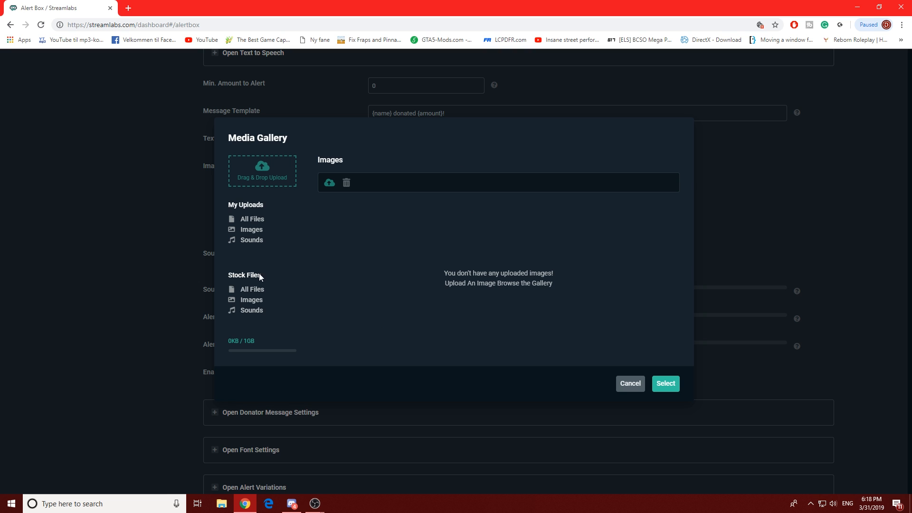
left_click(253, 291)
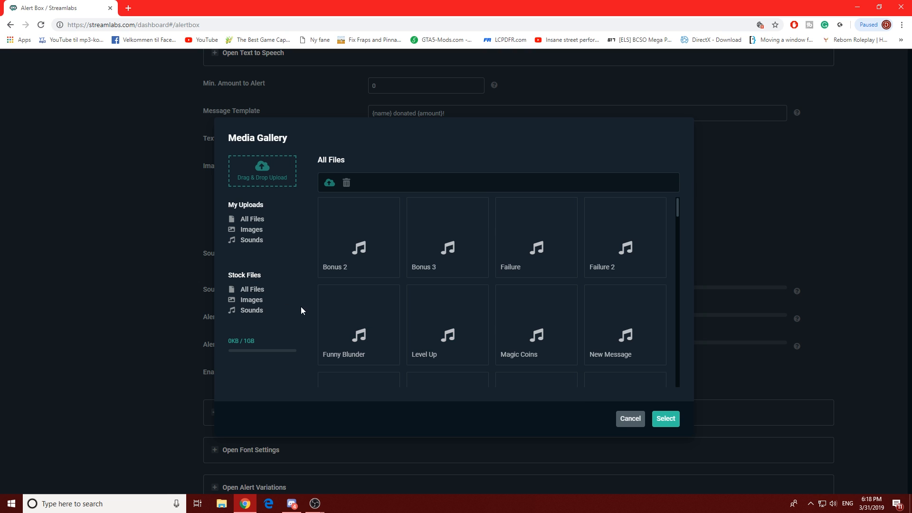
left_click(252, 300)
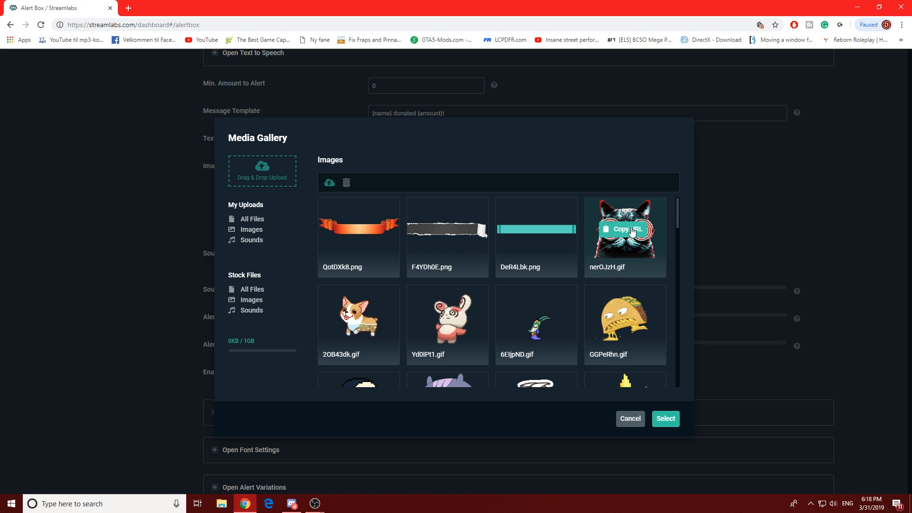
left_click(640, 202)
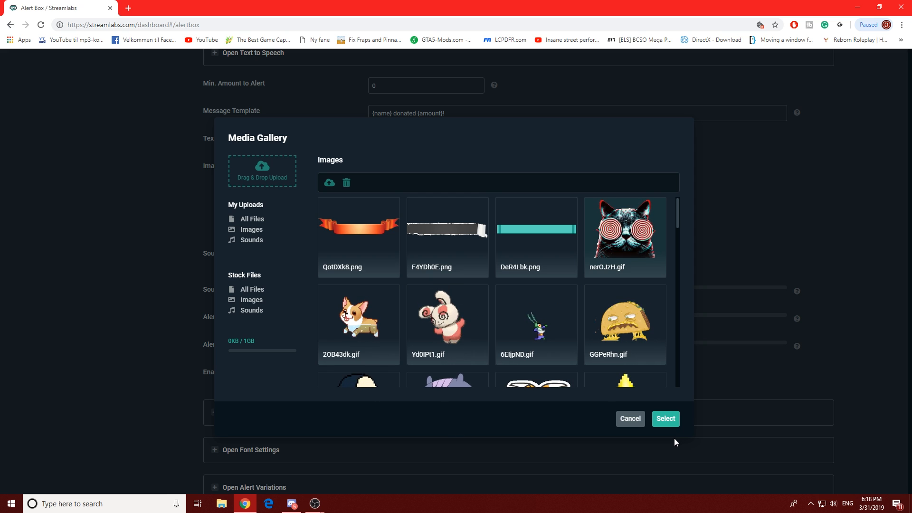
left_click(668, 420)
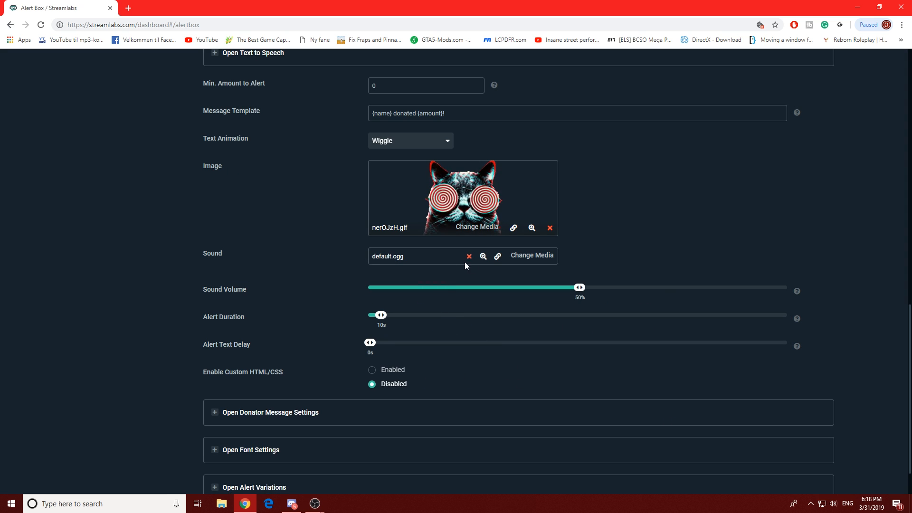
Set the donation alert's sound to Magic Coins from the stock sounds and save the alert box settings
left_click(531, 257)
left_click(251, 310)
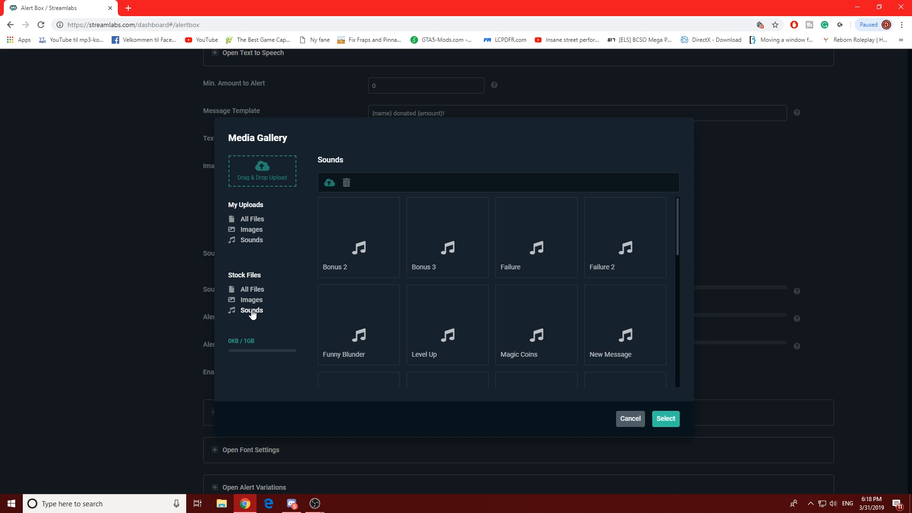
scroll(494, 308, "down", 1)
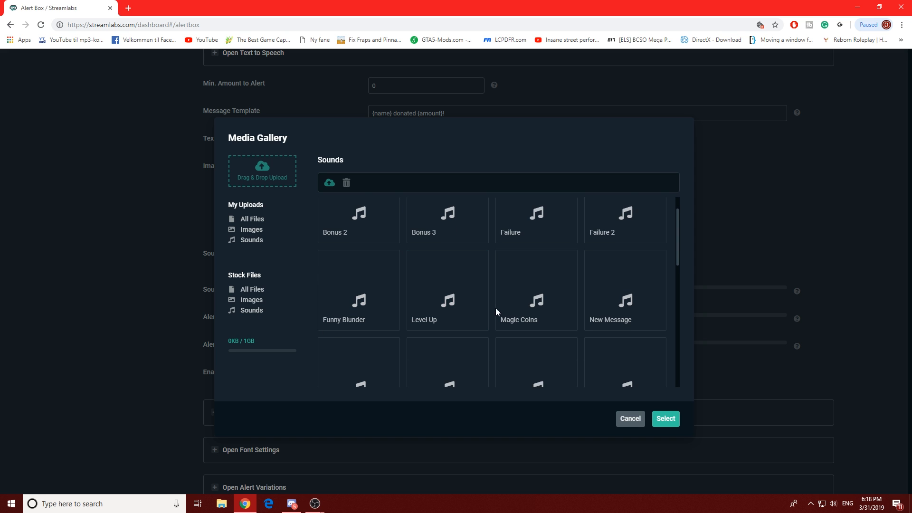
left_click(560, 298)
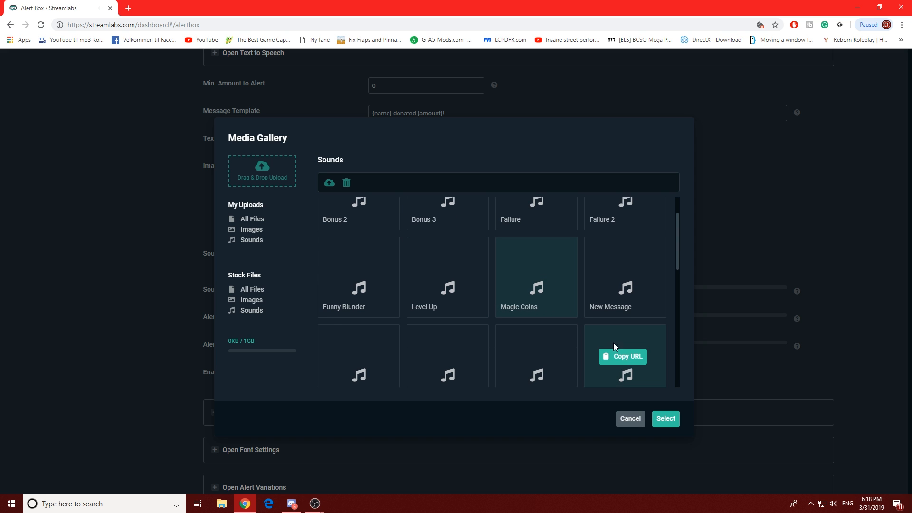
left_click(665, 421)
scroll(876, 381, "down", 1)
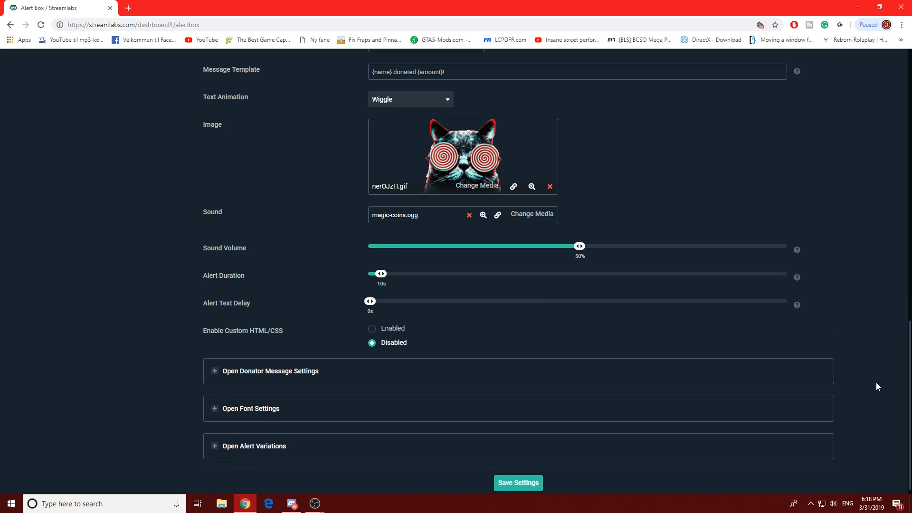
left_click(528, 475)
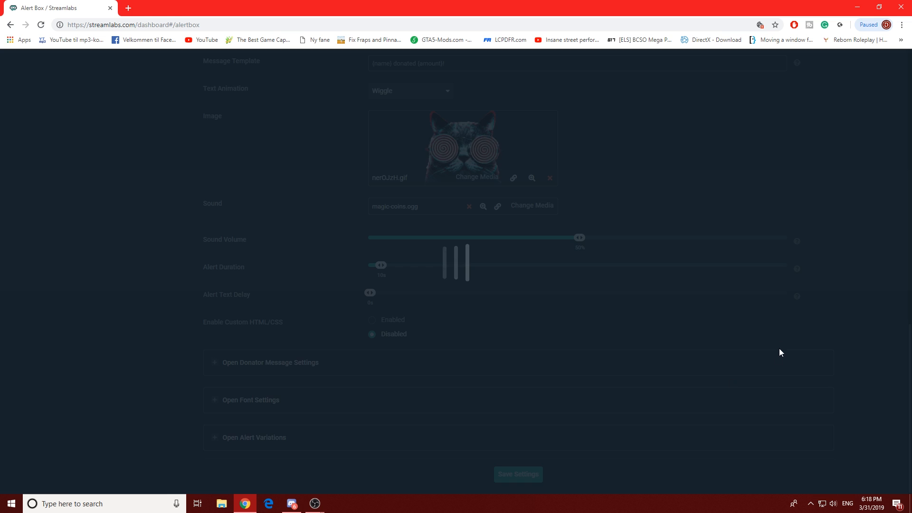
scroll(861, 318, "up", 4)
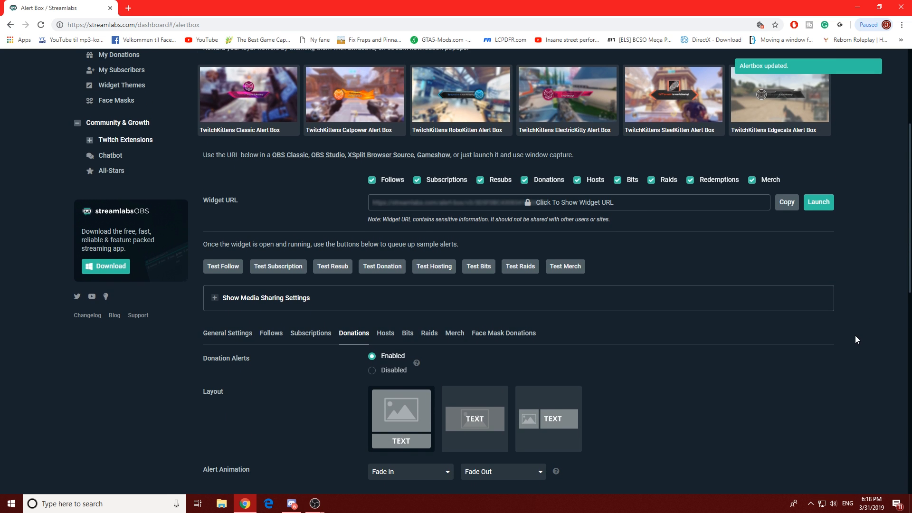
Examine the host alert settings, including layout, viewer minimum and message template, and return to the donation settings
scroll(840, 340, "down", 2)
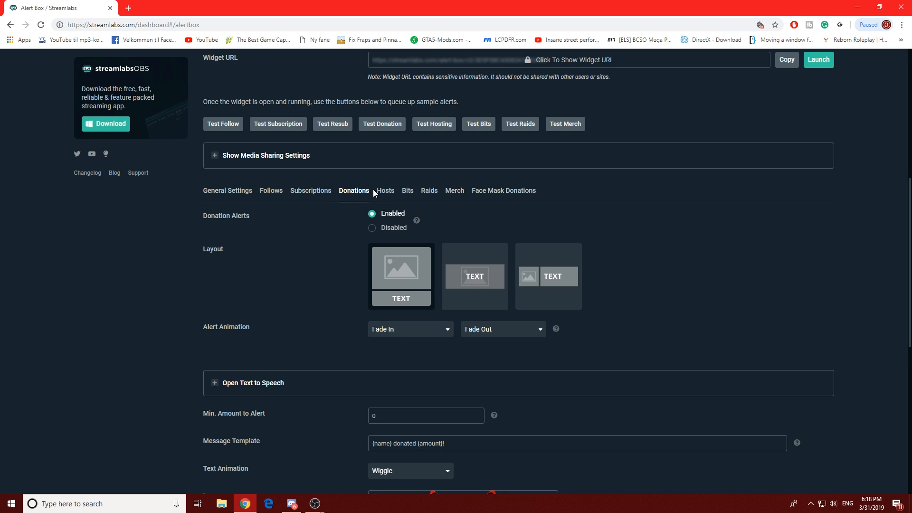
left_click(385, 193)
scroll(870, 221, "down", 5)
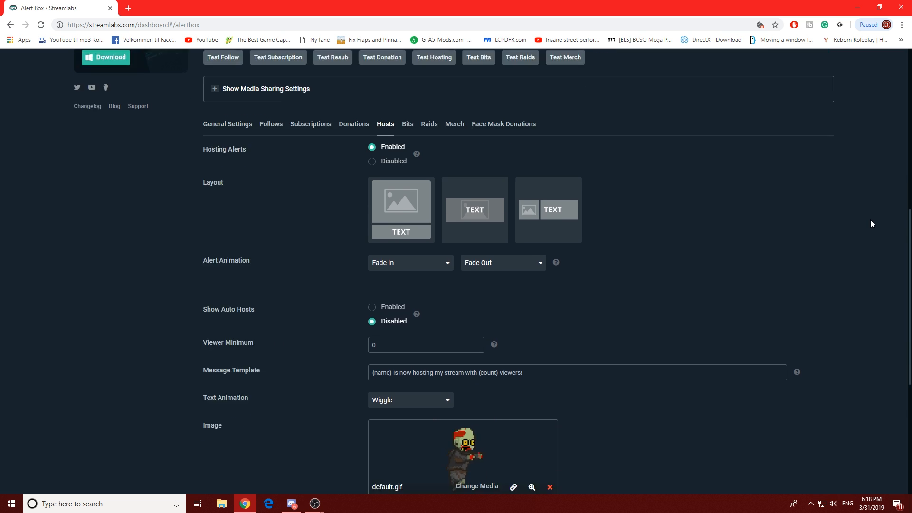
scroll(763, 175, "up", 3)
scroll(731, 205, "up", 3)
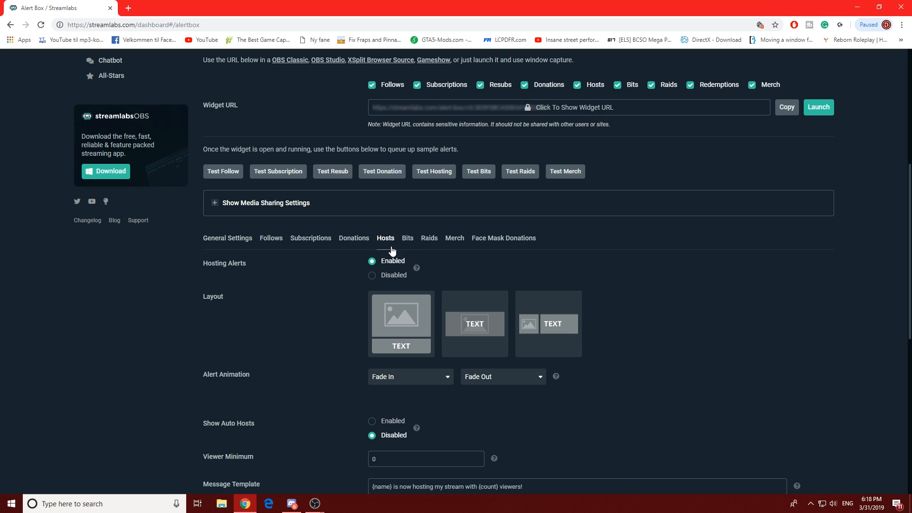
left_click(352, 240)
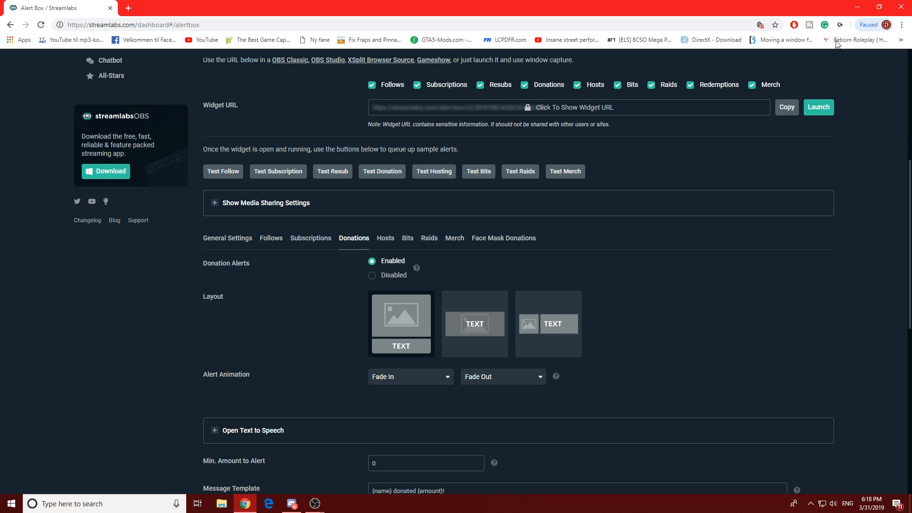
Switch to OBS and add a new Browser source named Alerts to the scene
left_click(857, 7)
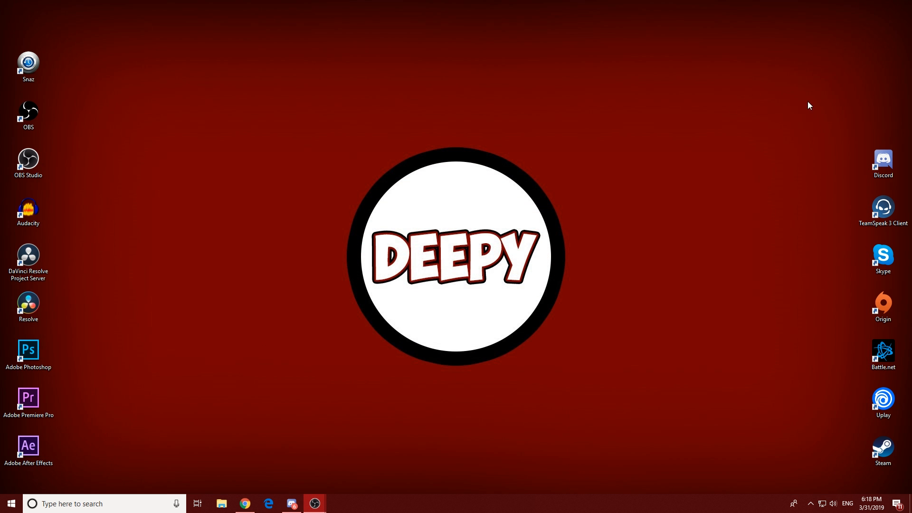
left_click_drag(911, 143, 452, 116)
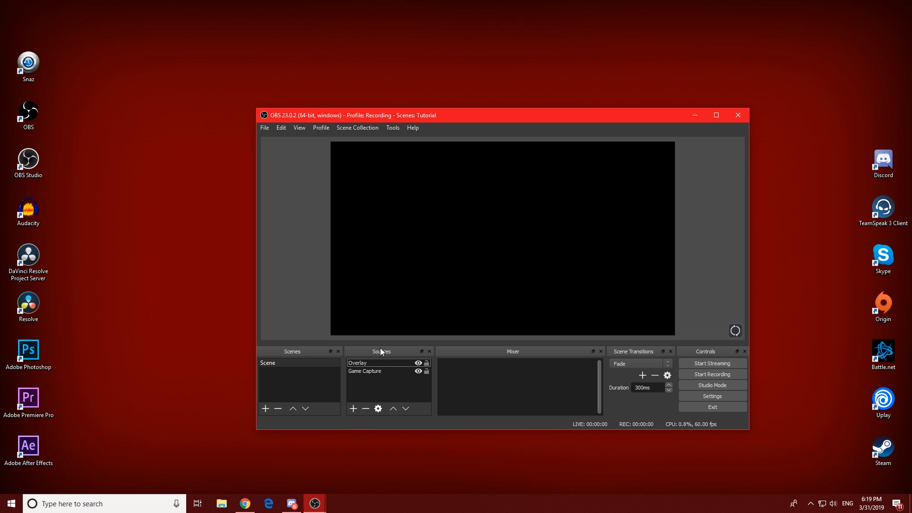
left_click(353, 408)
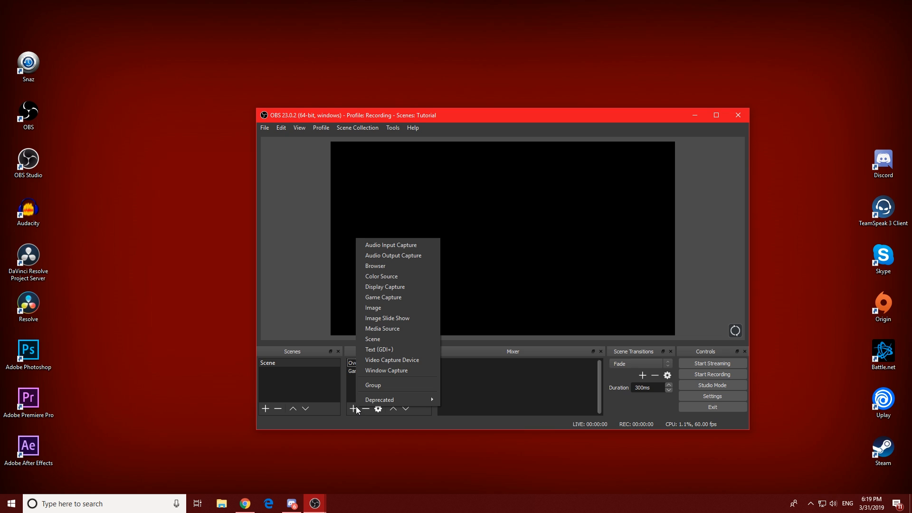
left_click(391, 267)
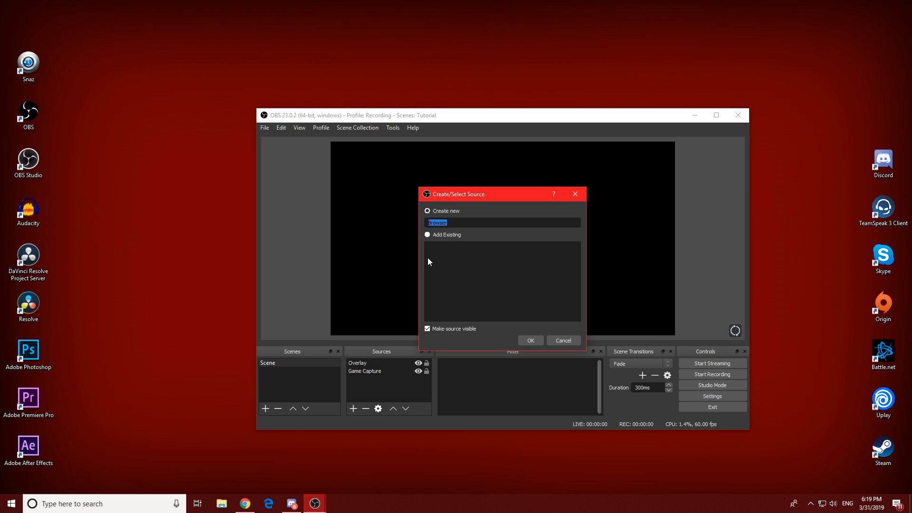
type("Alerts")
left_click(532, 338)
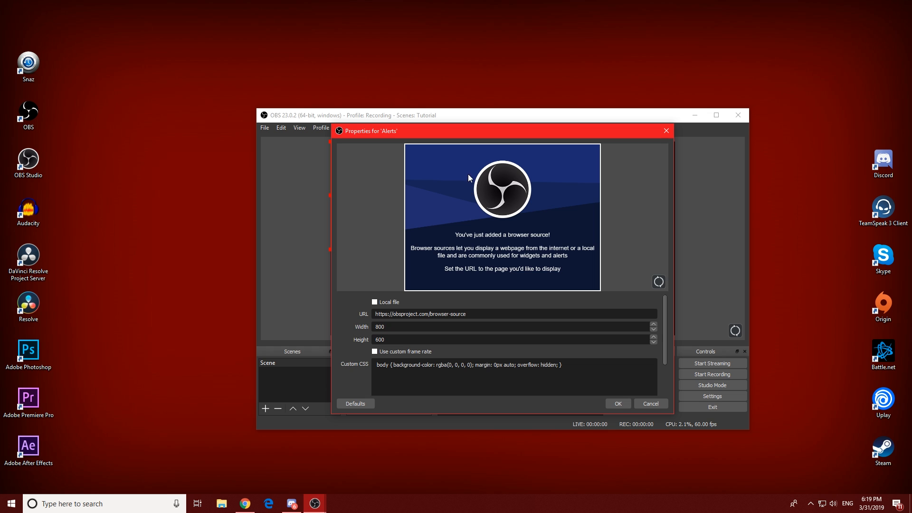
left_click_drag(481, 130, 420, 123)
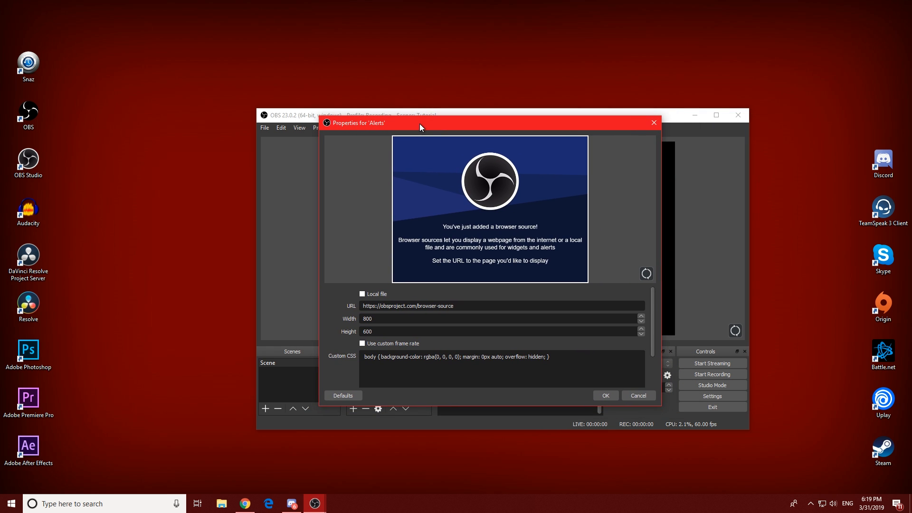
triple_click(469, 308)
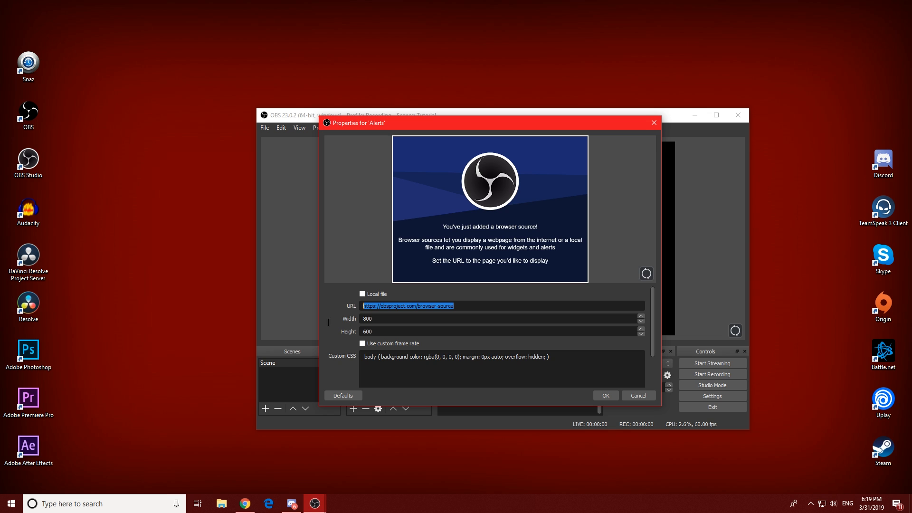
left_click(467, 304)
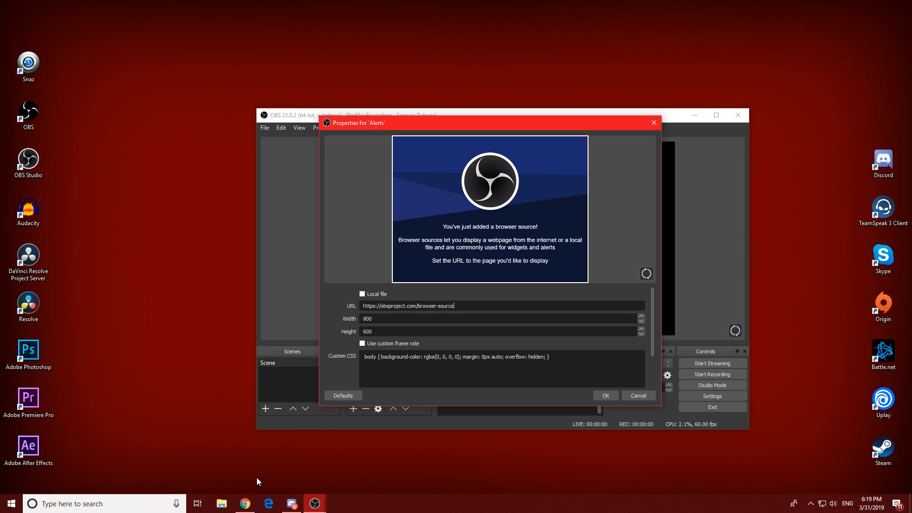
Switch to the Streamlabs Alert Box page in Chrome and copy its widget URL
left_click(245, 503)
scroll(643, 209, "up", 5)
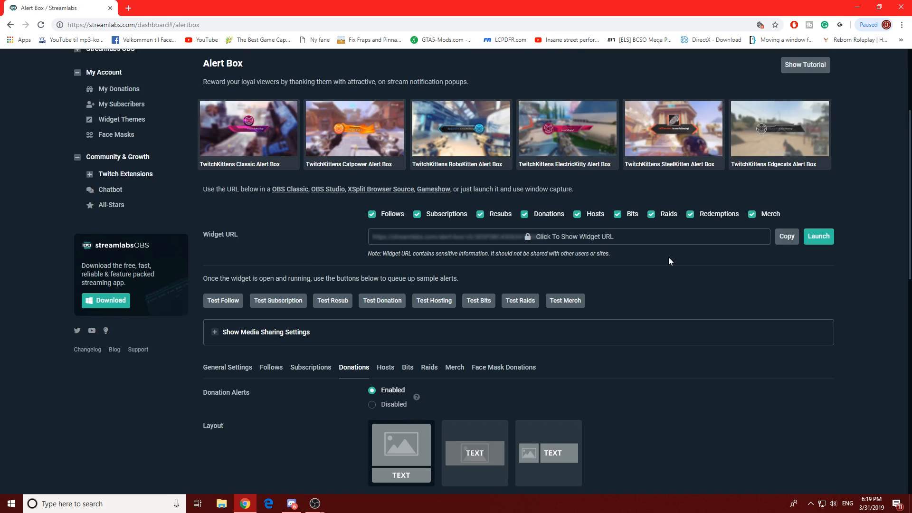
scroll(610, 371, "up", 1)
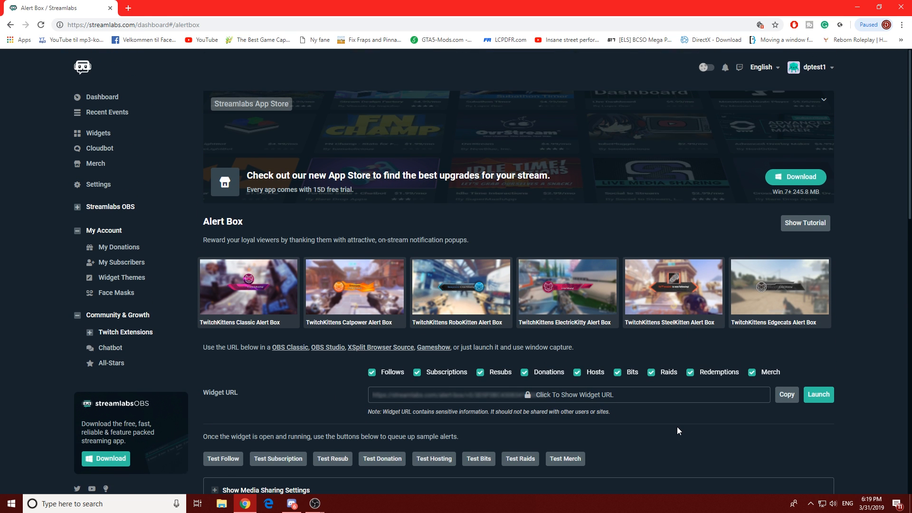
scroll(677, 431, "down", 1)
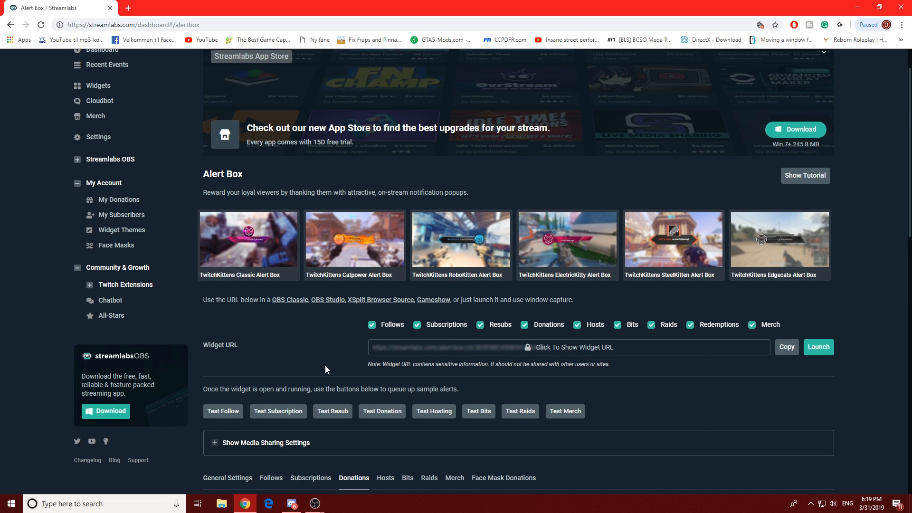
left_click(781, 348)
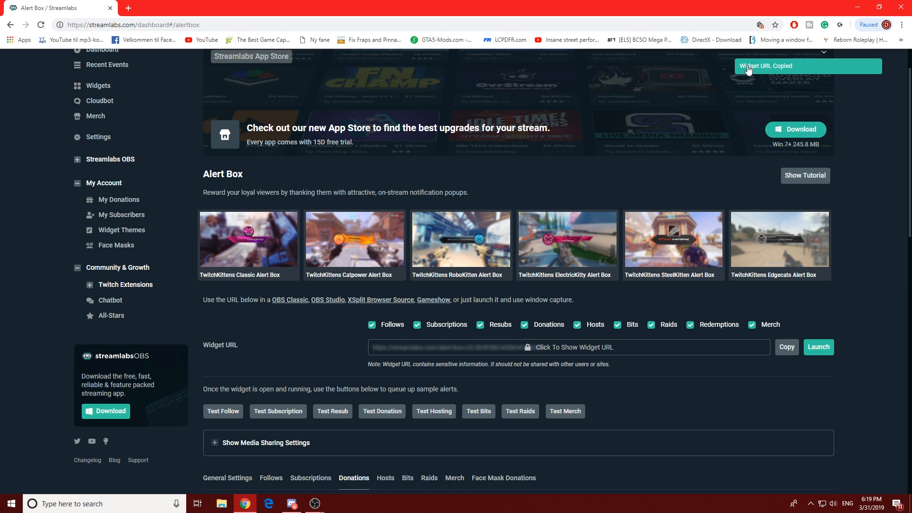
Return to OBS, replace the Alerts source's default URL with the copied widget URL, and confirm the source properties
left_click(315, 503)
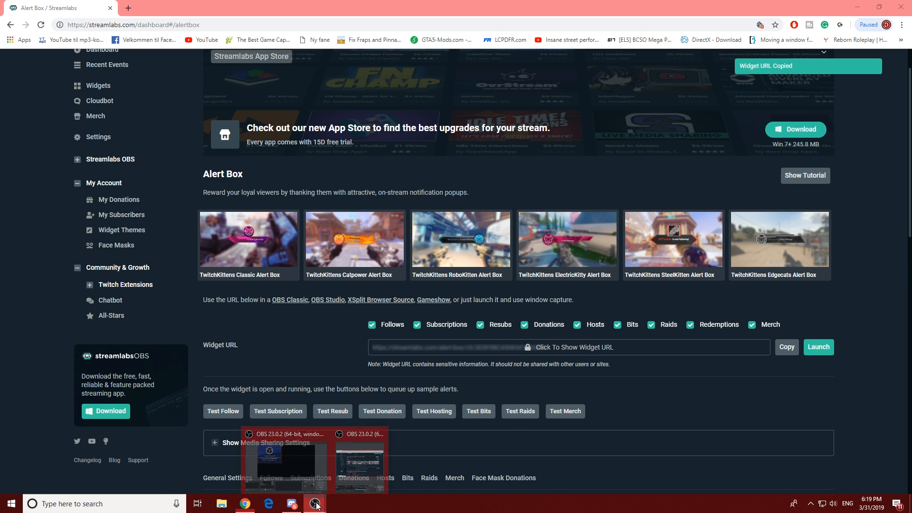
left_click(346, 470)
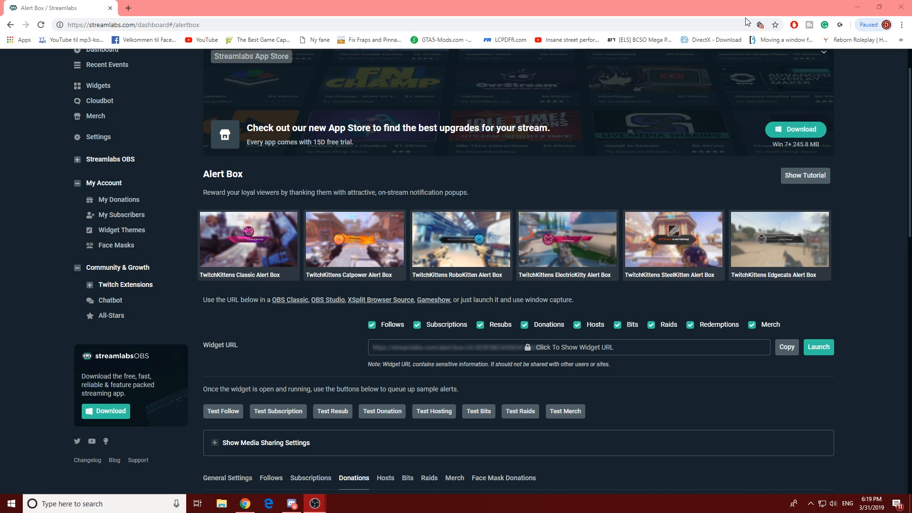
left_click(855, 6)
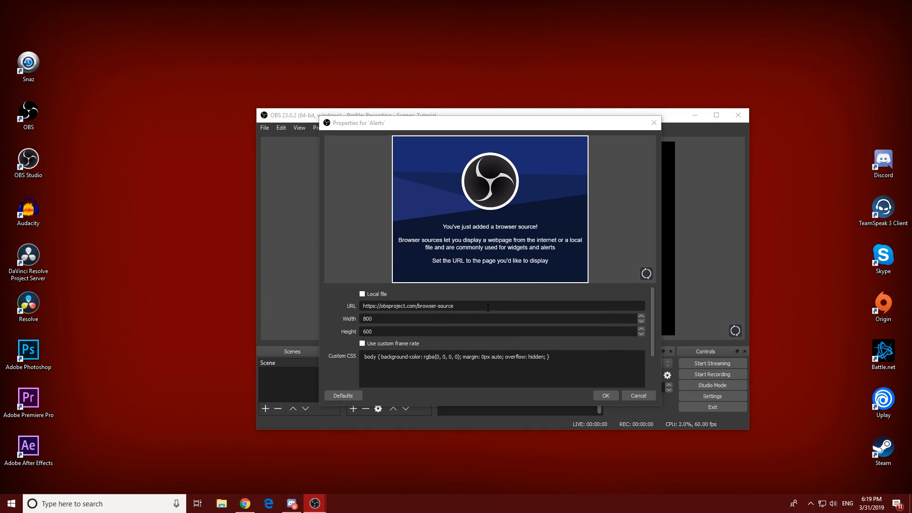
left_click_drag(454, 306, 329, 298)
key("ctrl+v")
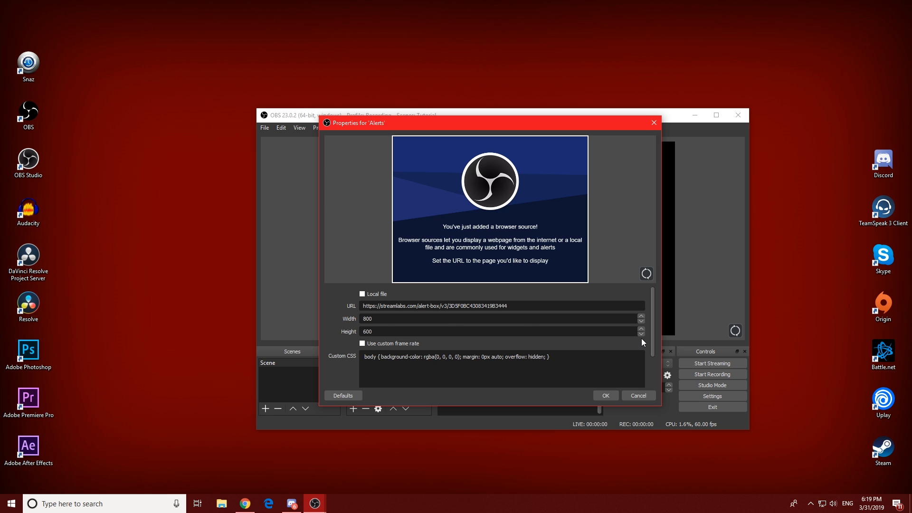
left_click_drag(652, 336, 652, 375)
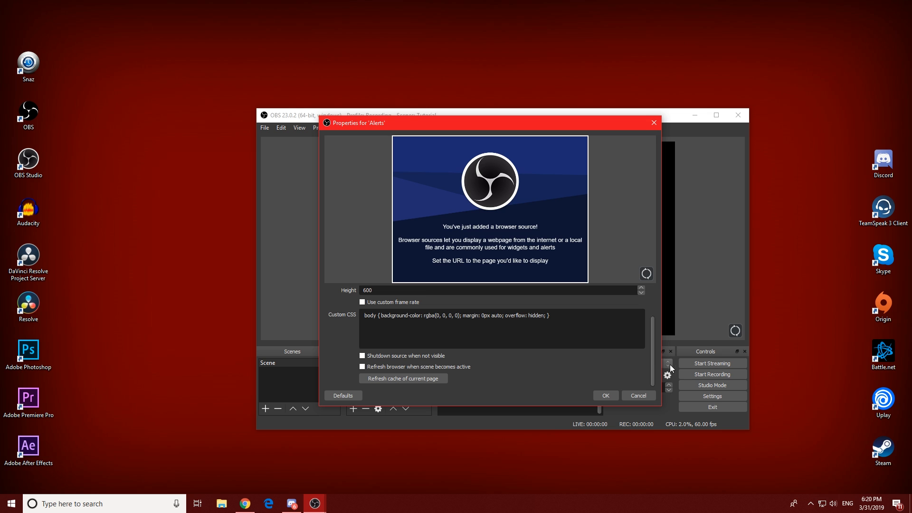
left_click_drag(651, 360, 653, 337)
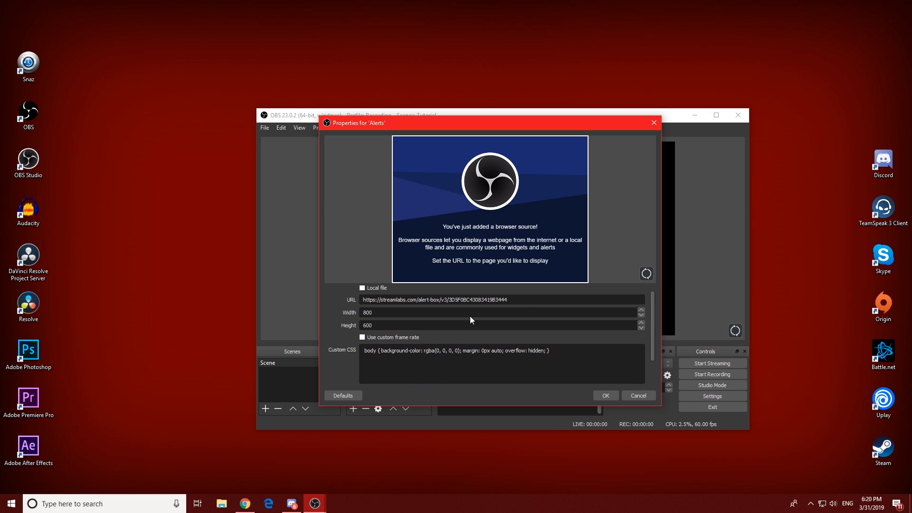
key("Tab")
key("Tab")
left_click(612, 392)
Move the Alerts source near the centre of the canvas and scale it down slightly
left_click_drag(416, 203, 509, 247)
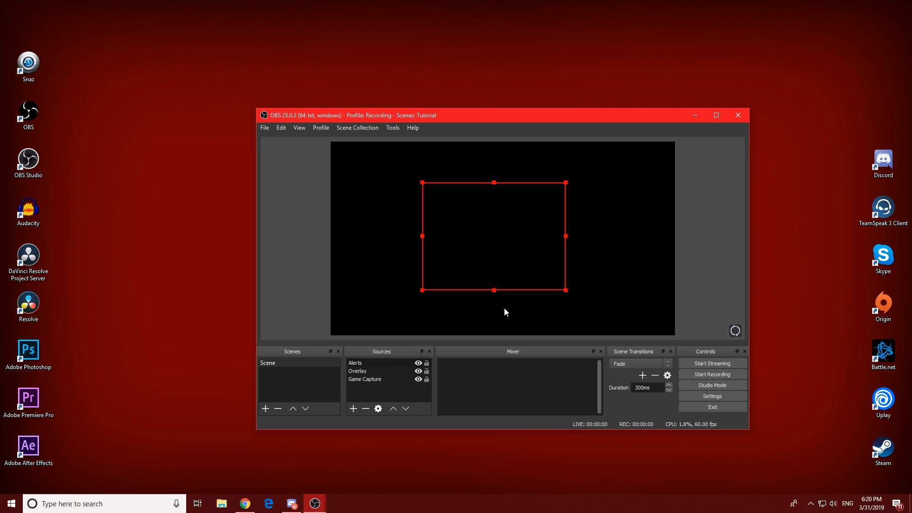
left_click_drag(566, 288, 567, 263)
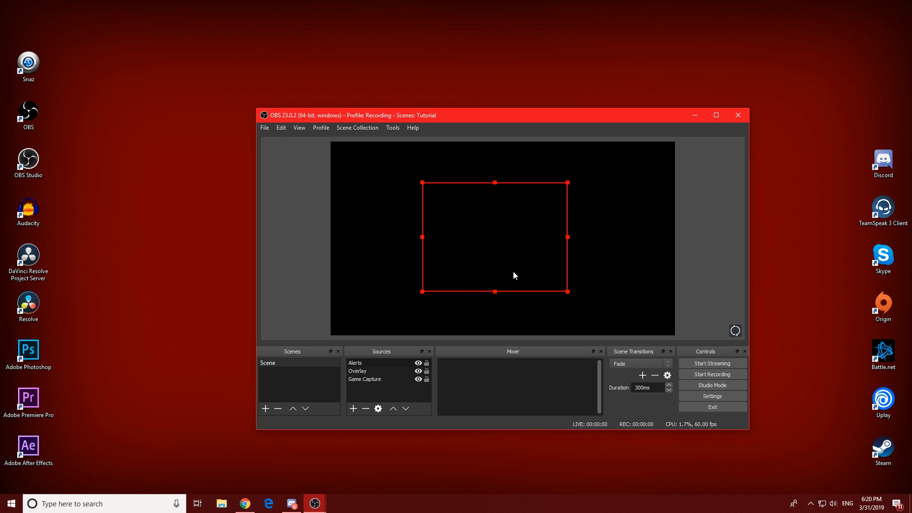
left_click(568, 293)
left_click(469, 272)
left_click_drag(567, 292, 550, 277)
left_click_drag(514, 244, 528, 244)
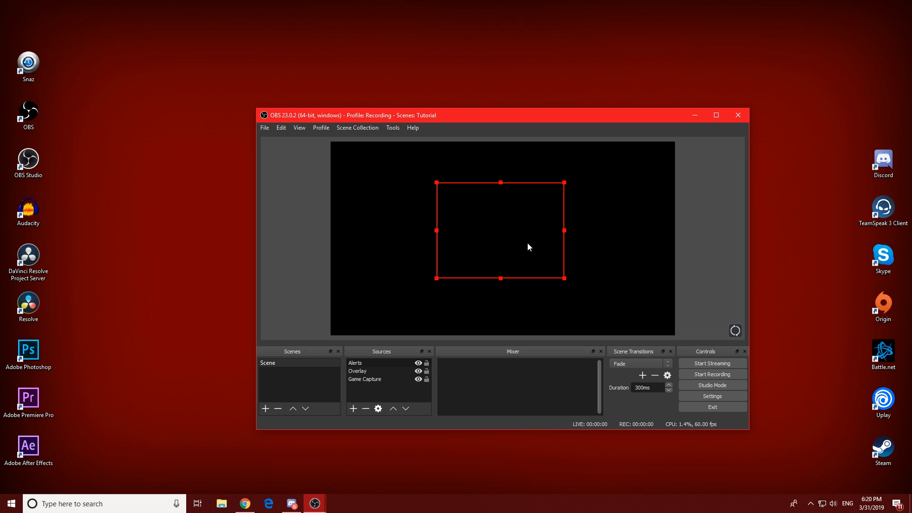
Arrange the Streamlabs page and OBS side by side, each filling half of the screen
left_click(250, 510)
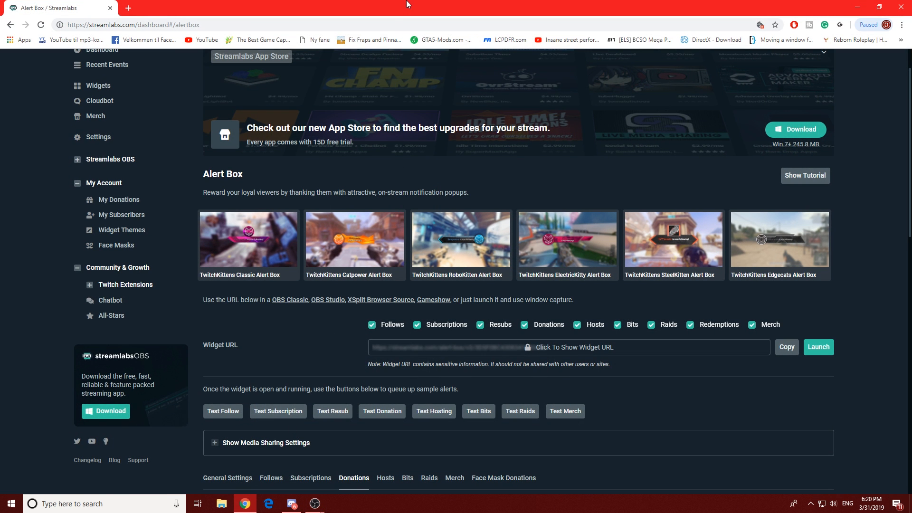
left_click_drag(409, 4, 1, 71)
left_click(574, 149)
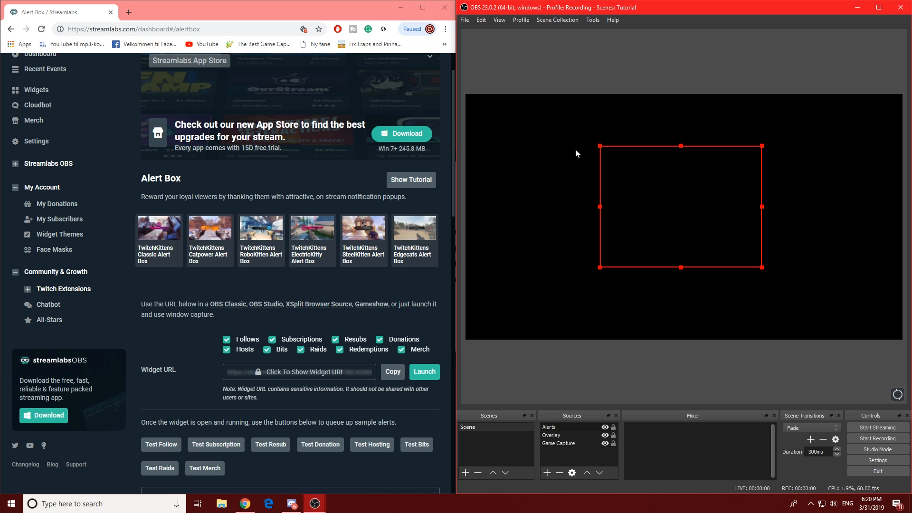
Send a test follow alert from the Alert Box page and select the Alerts source in OBS
scroll(182, 400, "down", 1)
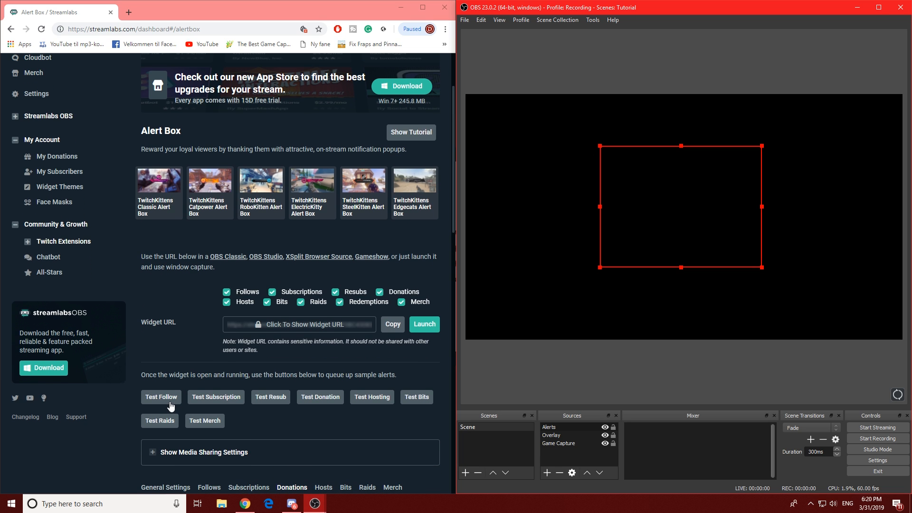
left_click(170, 400)
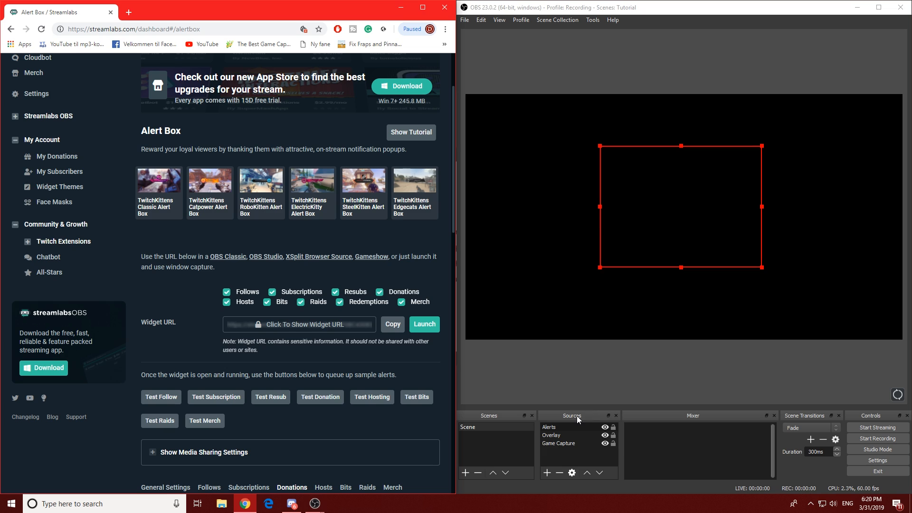
left_click(562, 426)
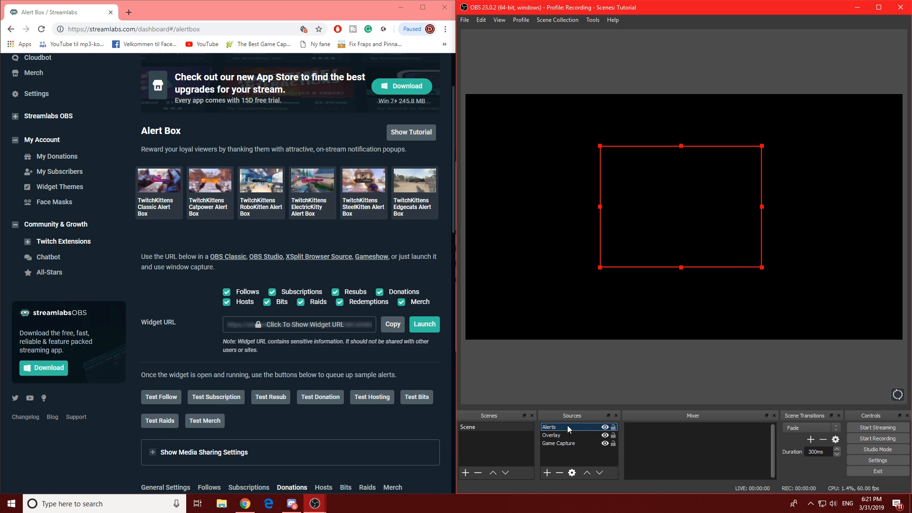
mouse_move(570, 429)
left_mouse_down()
mouse_move(572, 445)
mouse_move(562, 426)
left_mouse_up()
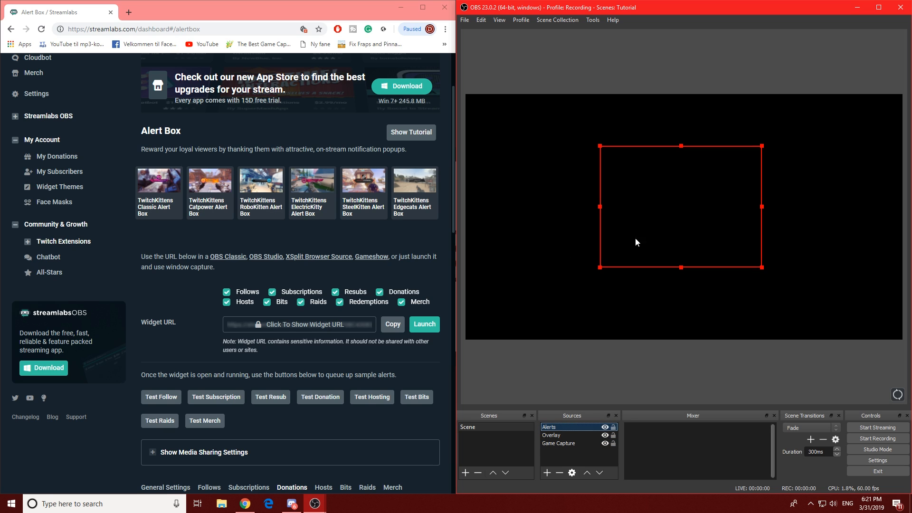